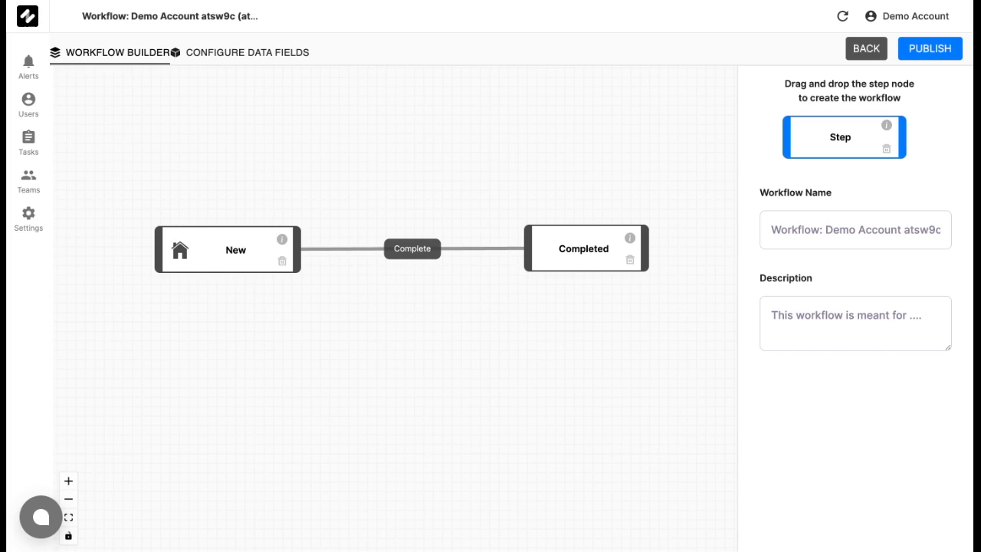
- Reposition the New step and rename it to 'Customer Details'
left_click_drag(246, 270, 231, 204)
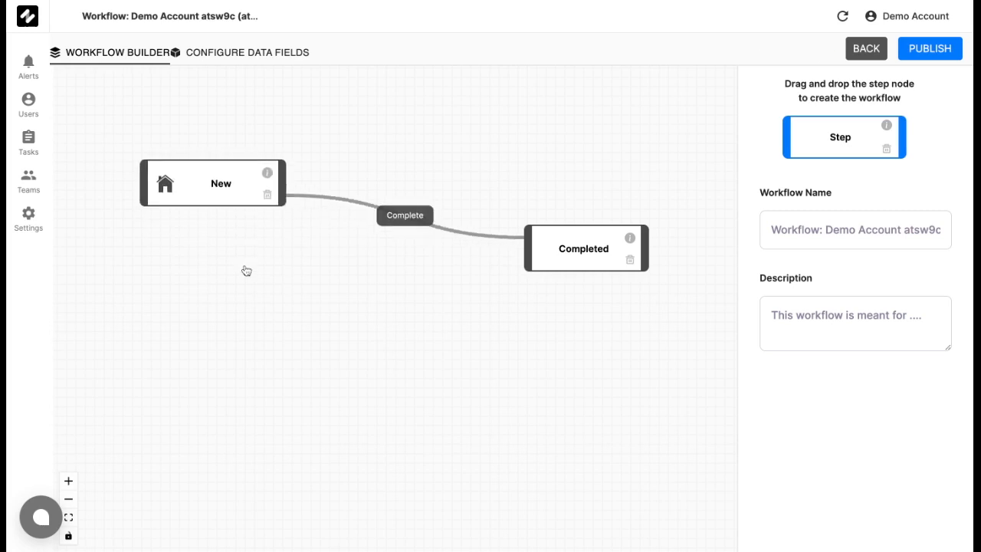
left_click(226, 196)
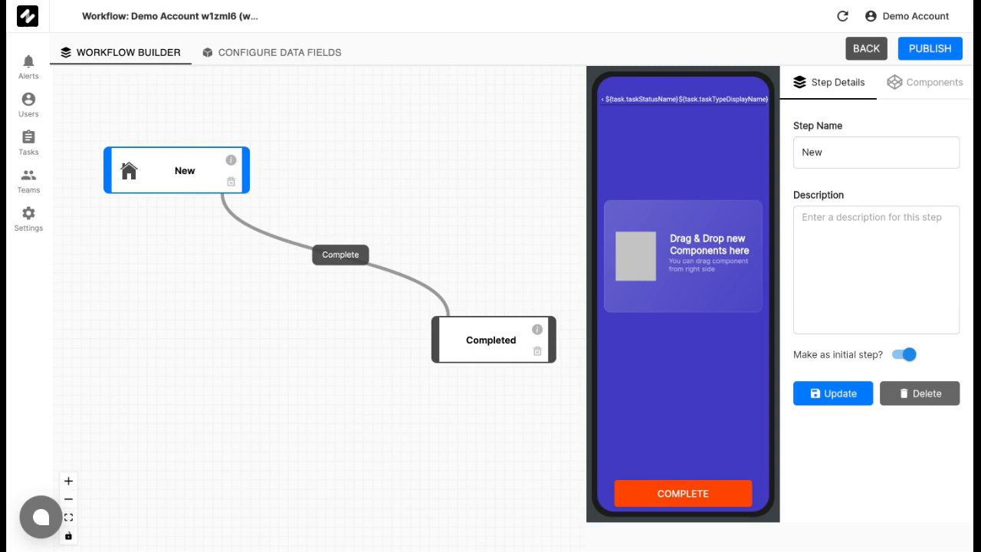
double_click(880, 146)
key("BackSpace")
type("Customer Details")
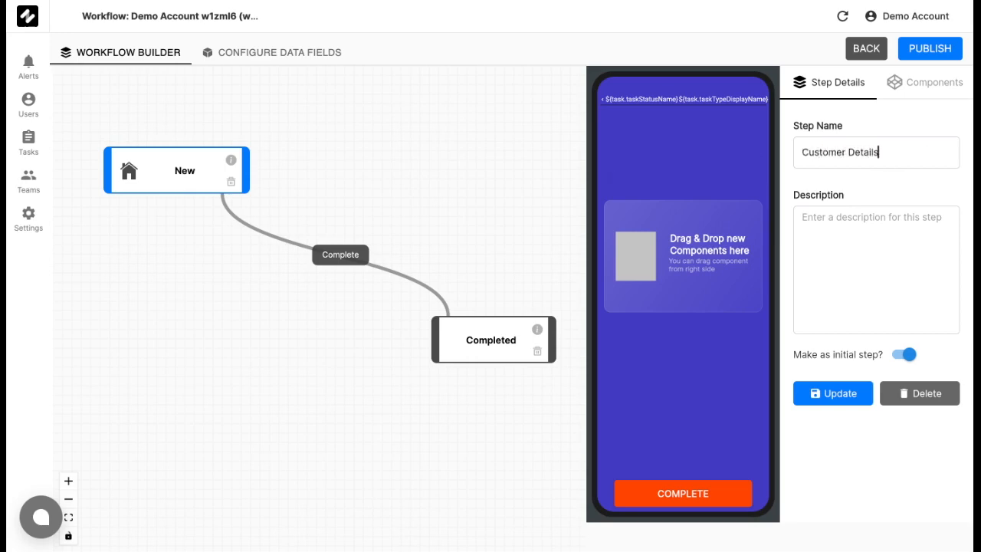
left_click(828, 394)
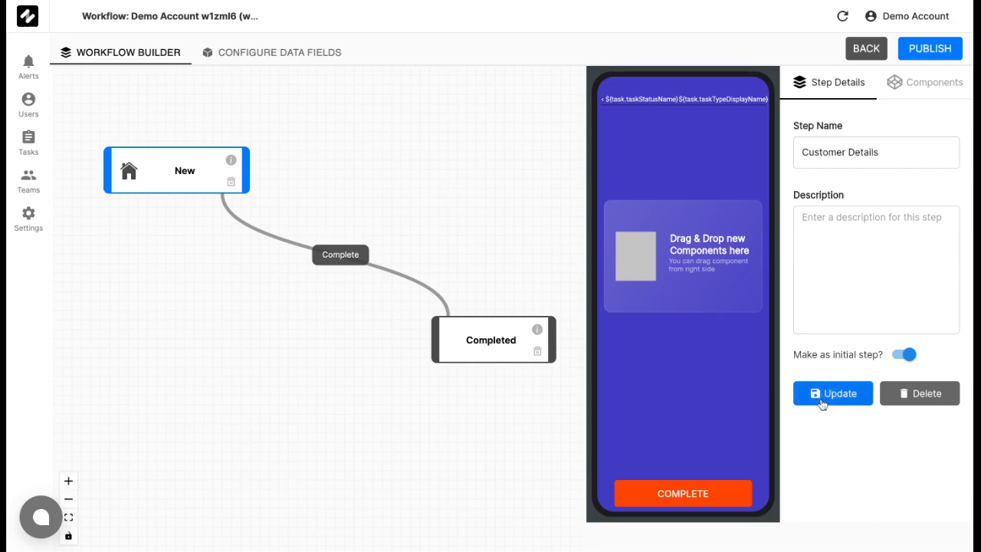
left_click(520, 207)
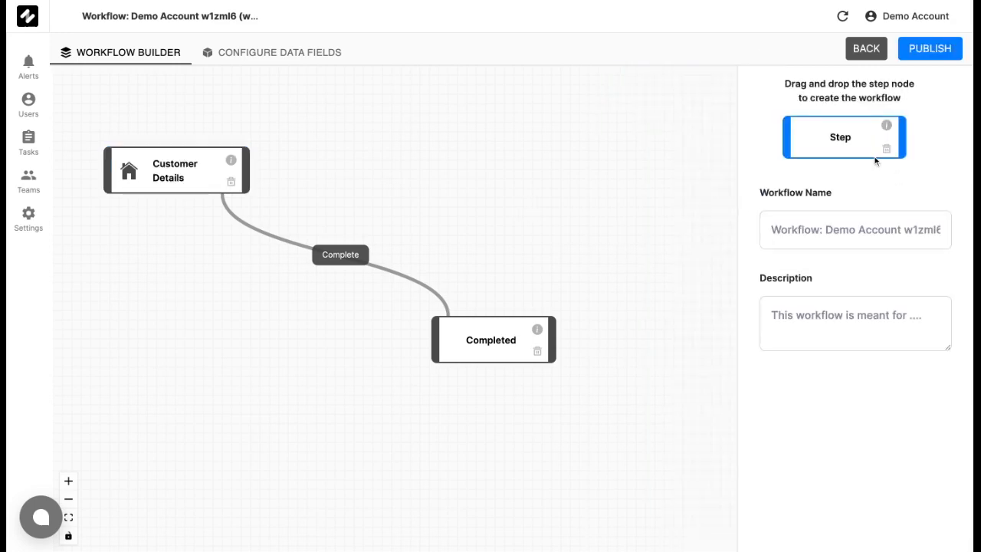
- Add a new workflow step named 'Product Details'
left_click_drag(841, 139, 386, 164)
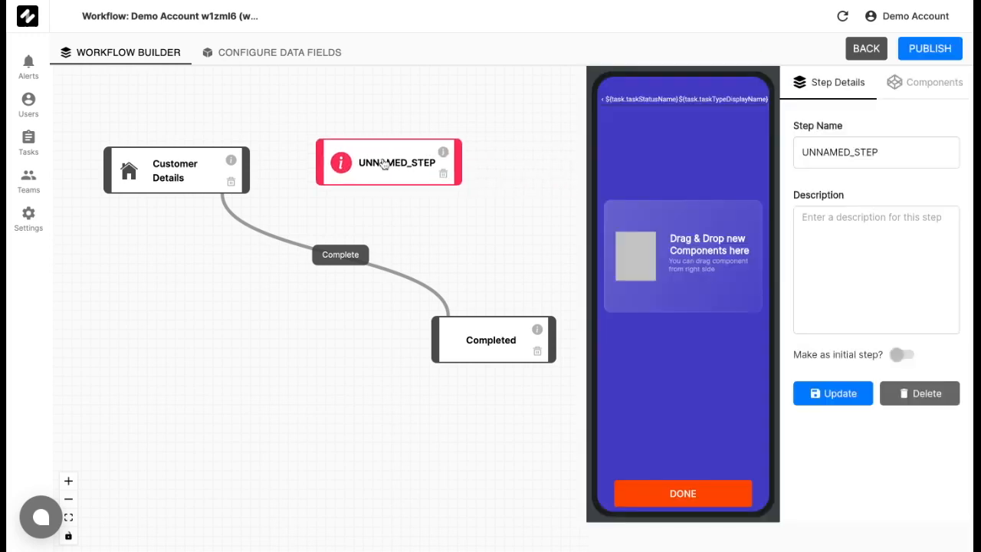
double_click(923, 155)
key("BackSpace")
type("Prod")
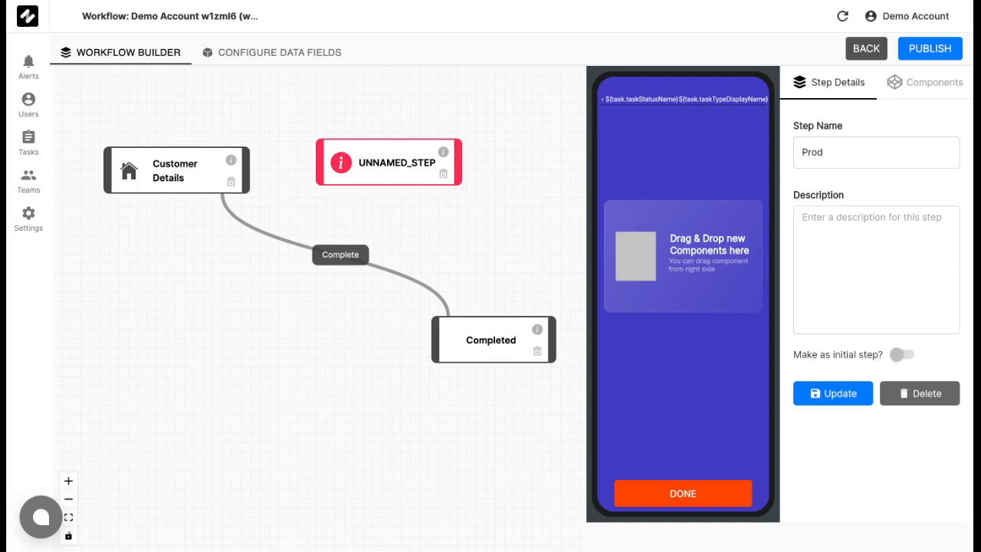
type("uct Details")
left_click(839, 400)
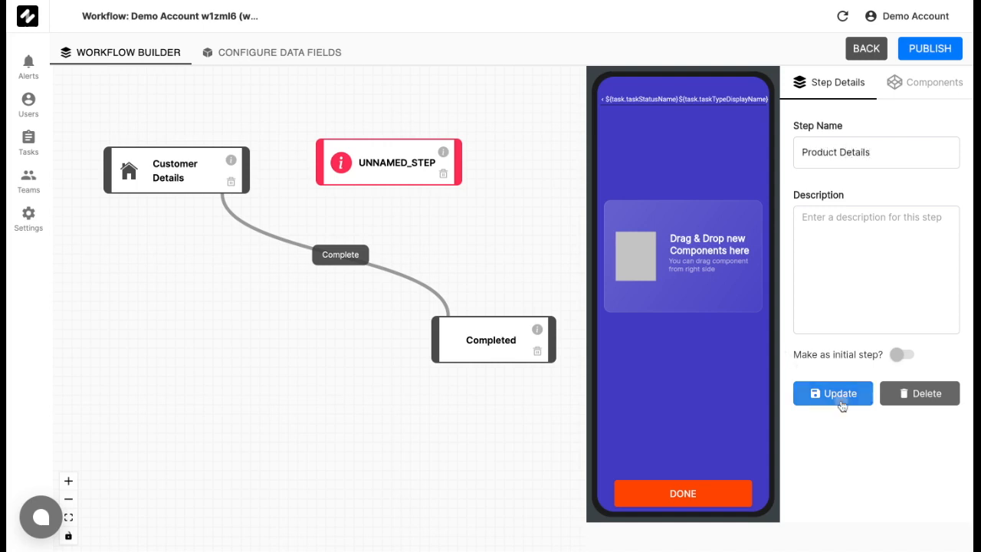
- Replace the Complete transition with links Customer Details → Product Details → Completed
left_click_drag(475, 248, 474, 285)
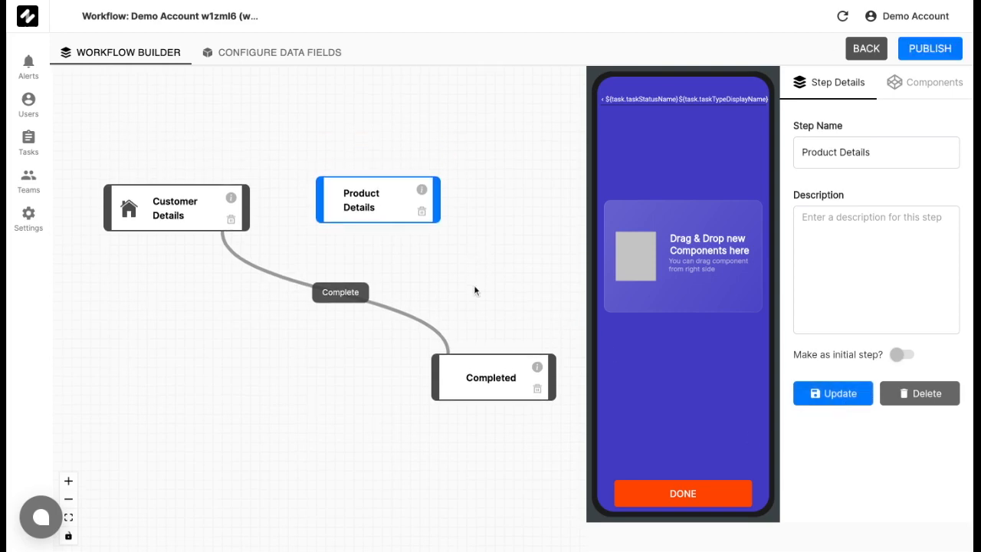
left_click(345, 293)
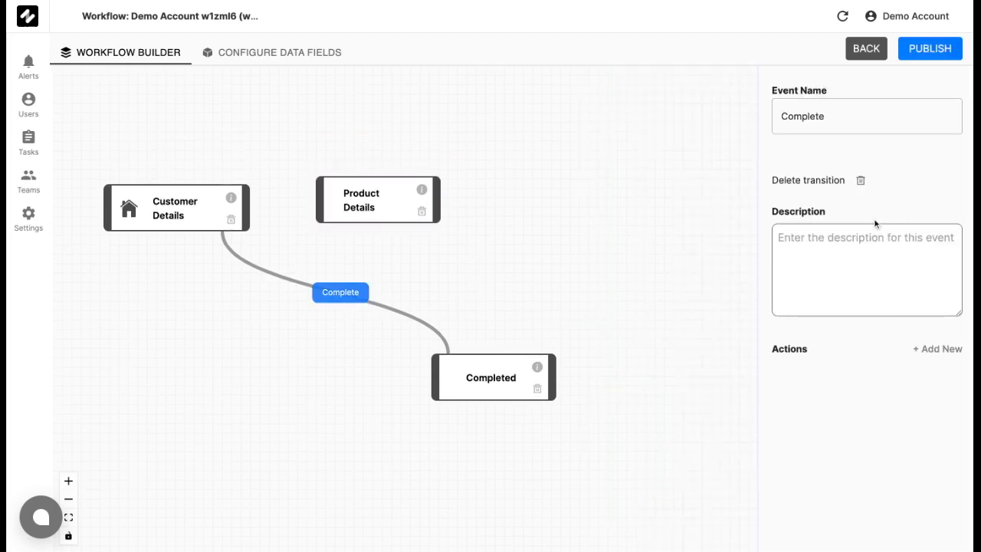
left_click(862, 183)
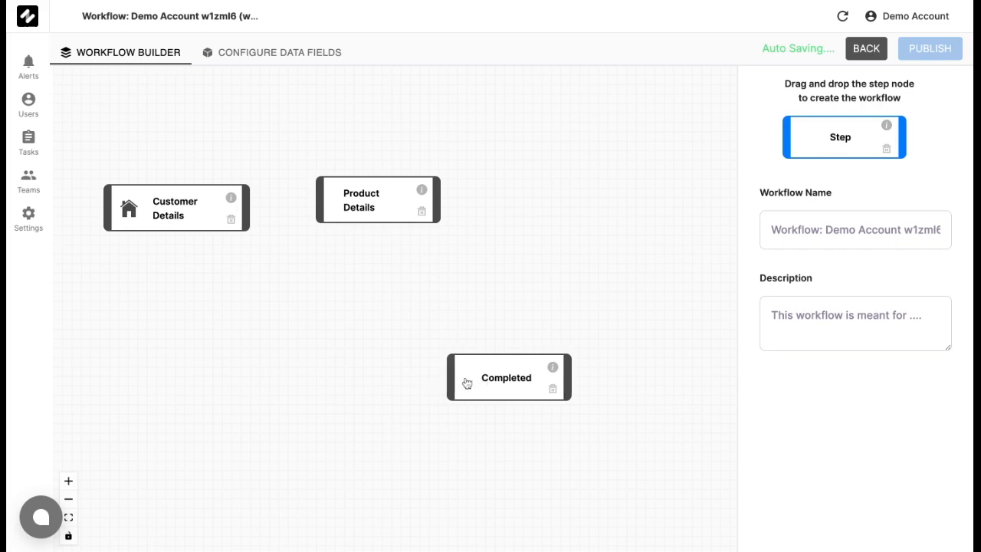
left_click_drag(388, 210, 372, 343)
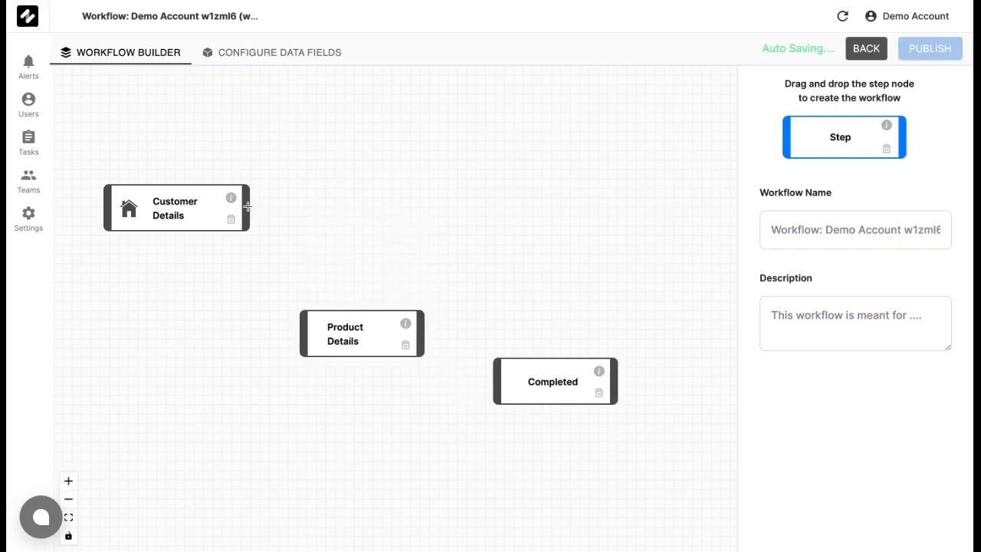
left_click_drag(246, 206, 302, 333)
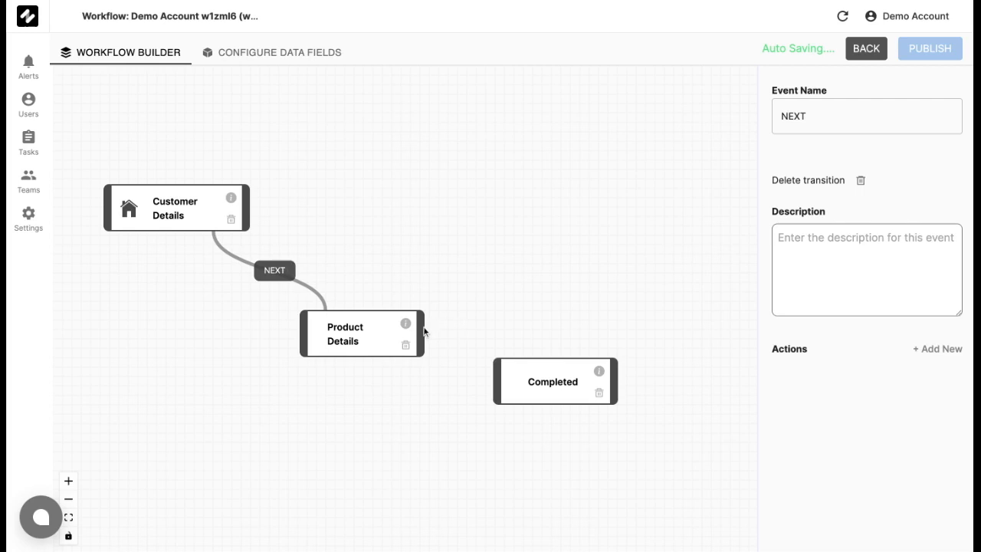
left_click_drag(423, 332, 495, 388)
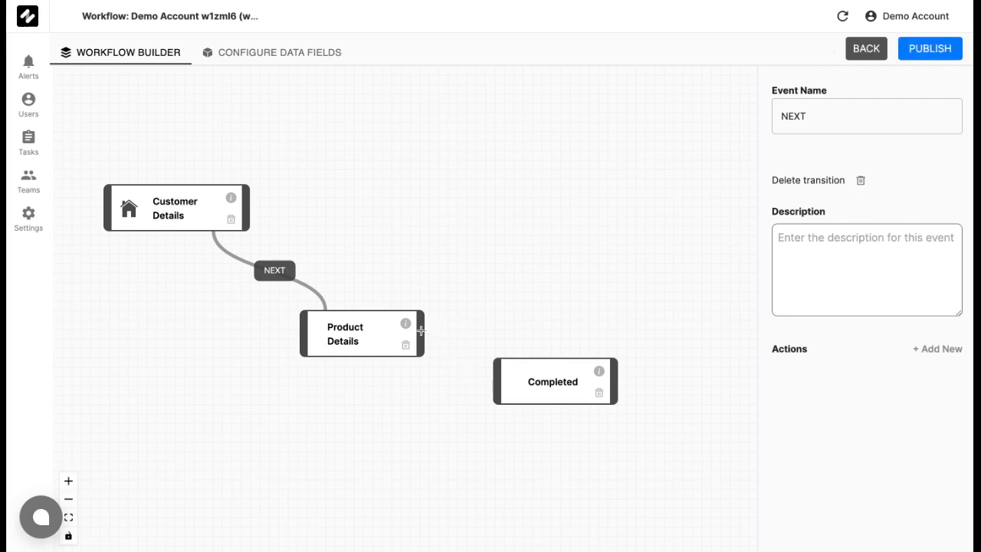
left_click_drag(424, 338, 497, 383)
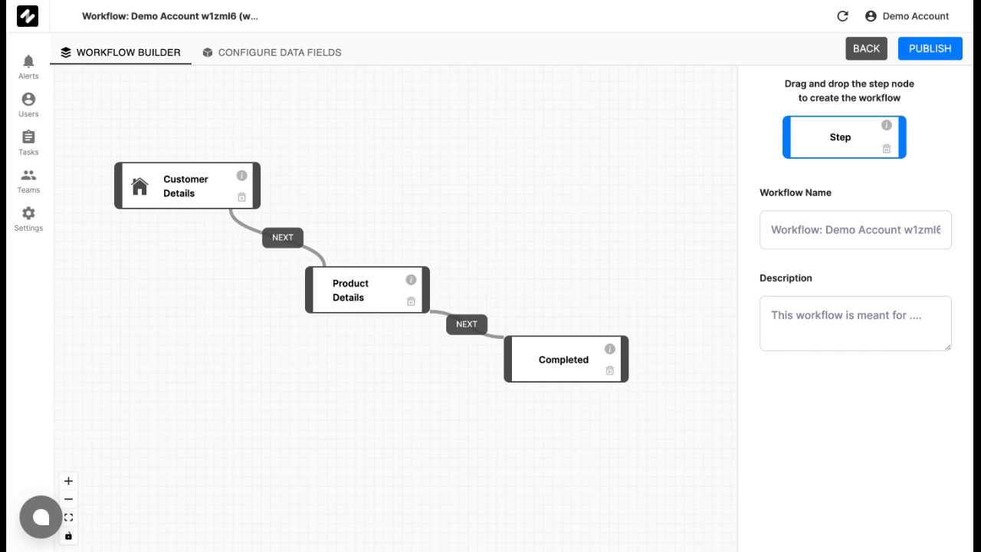
- Add an Input field labelled 'Customer Name' to the Customer Details screen
left_click(208, 201)
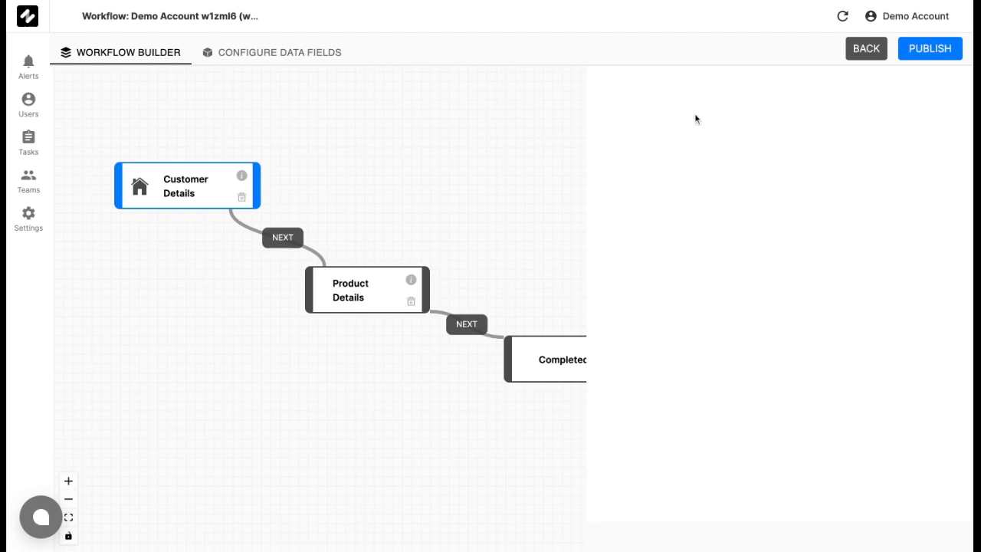
left_click(909, 86)
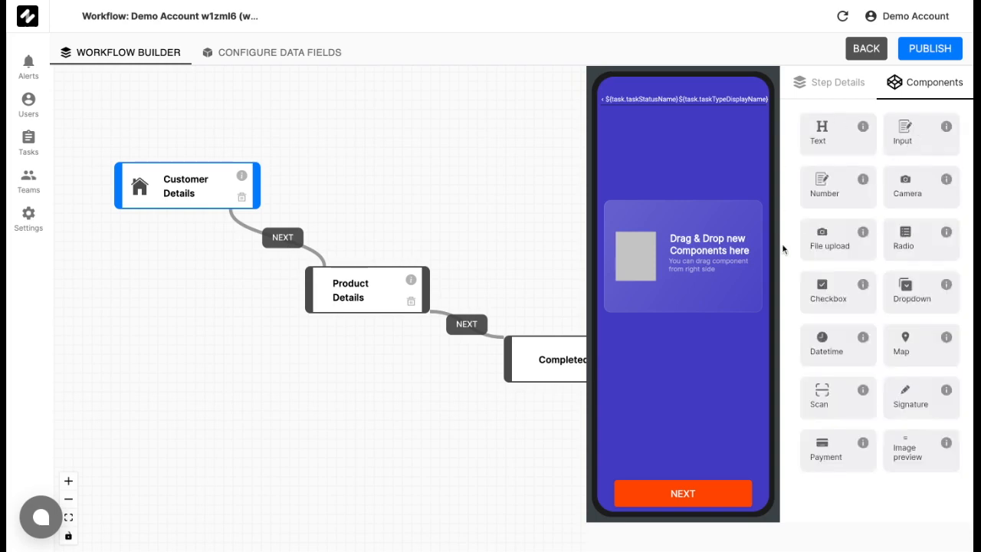
left_click_drag(930, 139, 685, 230)
left_click(687, 126)
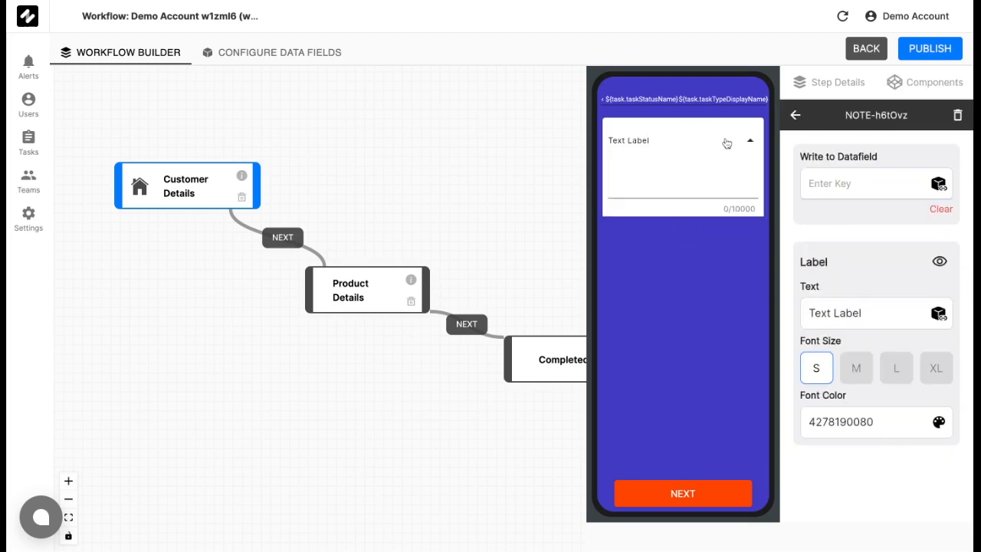
left_click_drag(884, 313, 787, 310)
type("Customer Name")
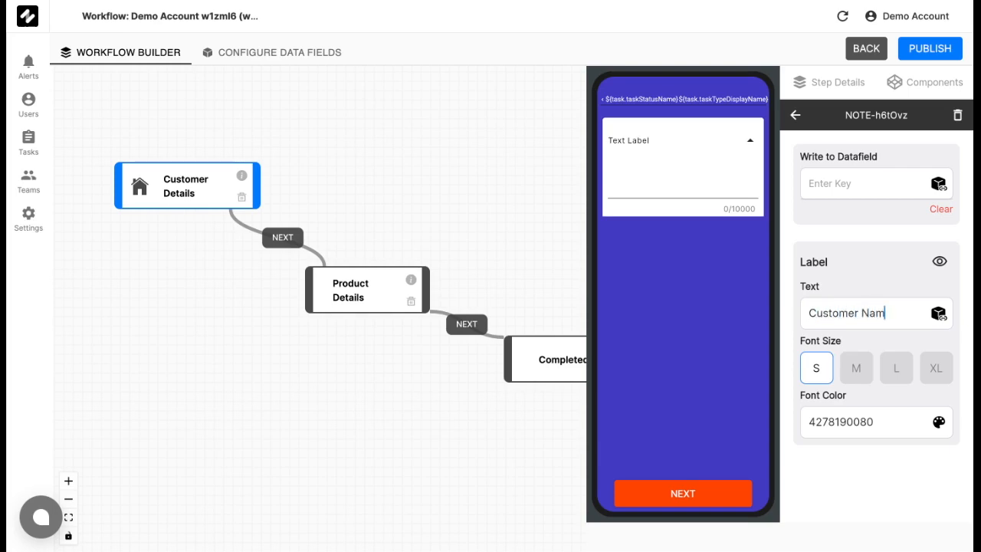
- Add a Number field below it labelled 'Customer Mobile'
left_click(931, 87)
left_click_drag(841, 183, 653, 293)
left_click(696, 247)
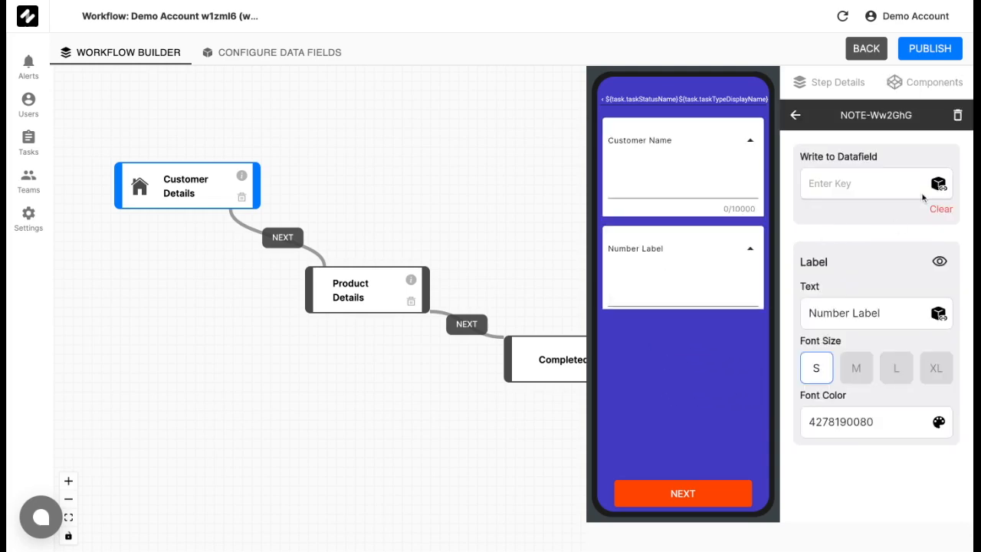
left_click_drag(880, 313, 743, 314)
type("Cust")
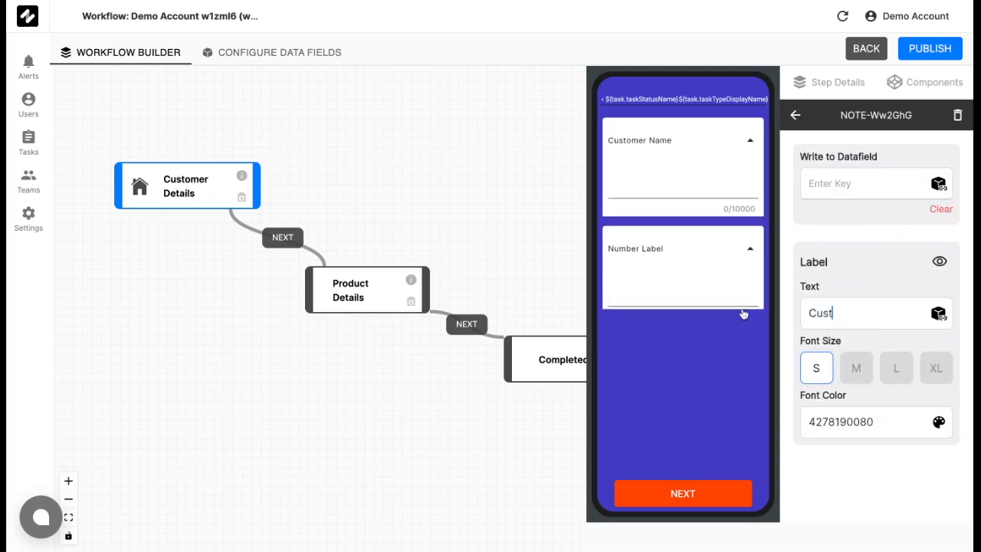
type("omer Mobile")
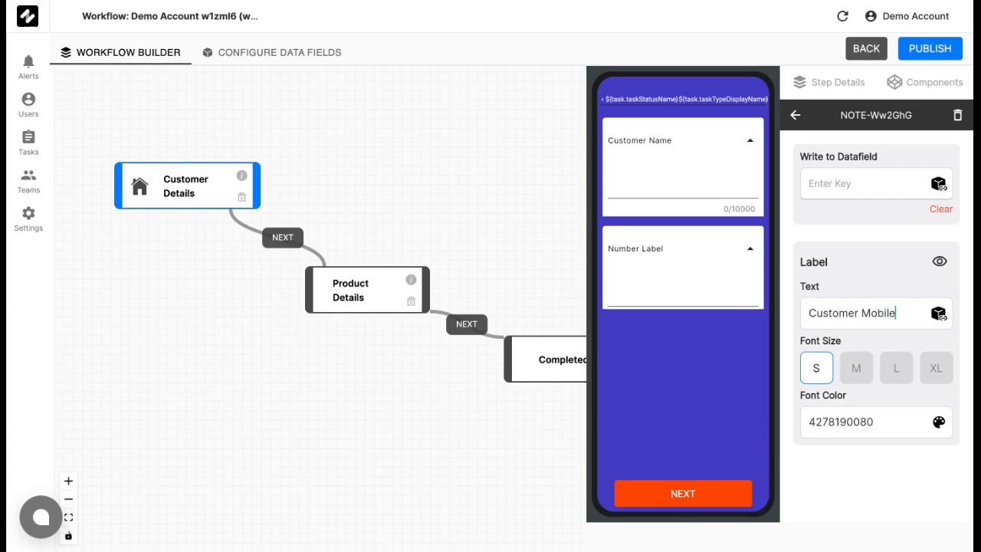
- Add an Input field labelled 'Company' below Customer Mobile
left_click(917, 90)
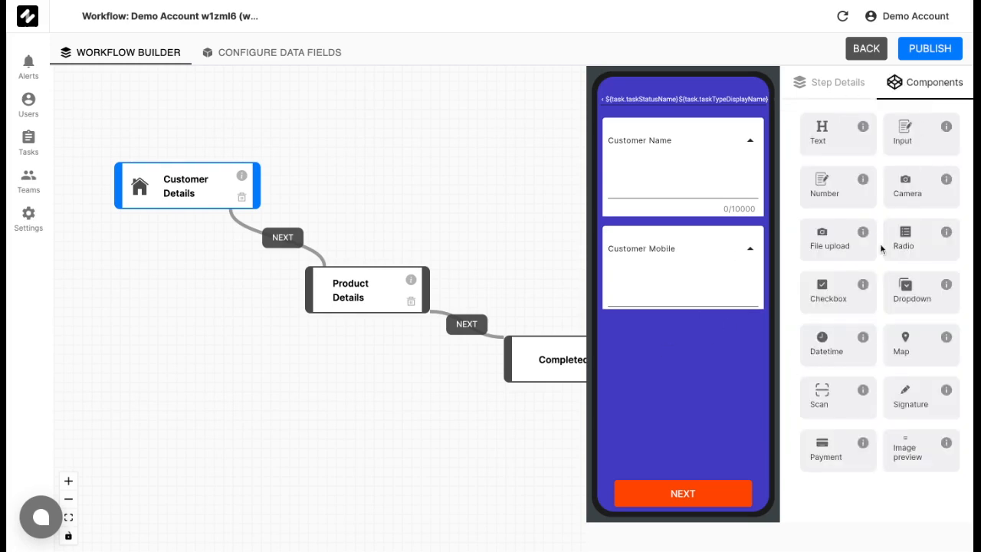
left_click_drag(905, 140, 678, 441)
left_click(695, 349)
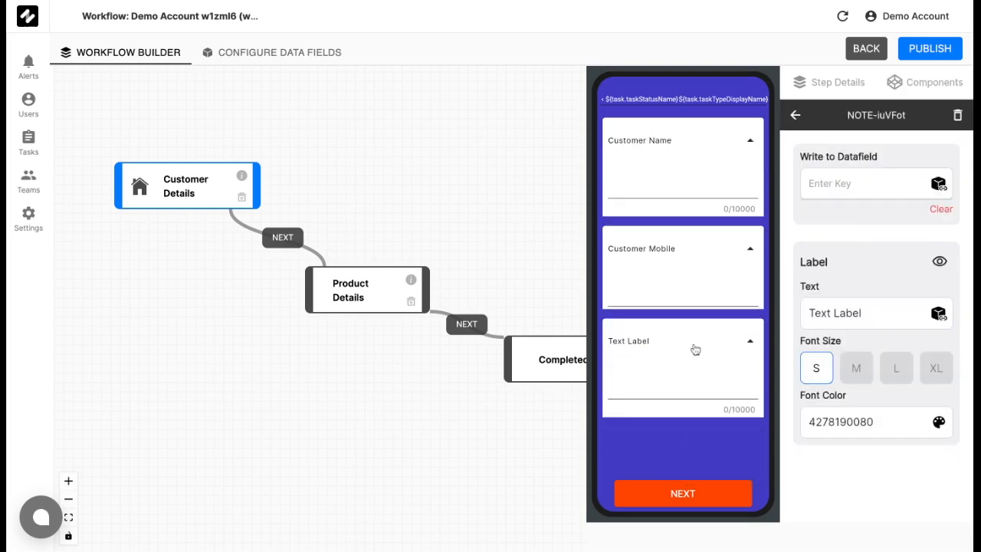
left_click_drag(874, 313, 773, 320)
type("Company")
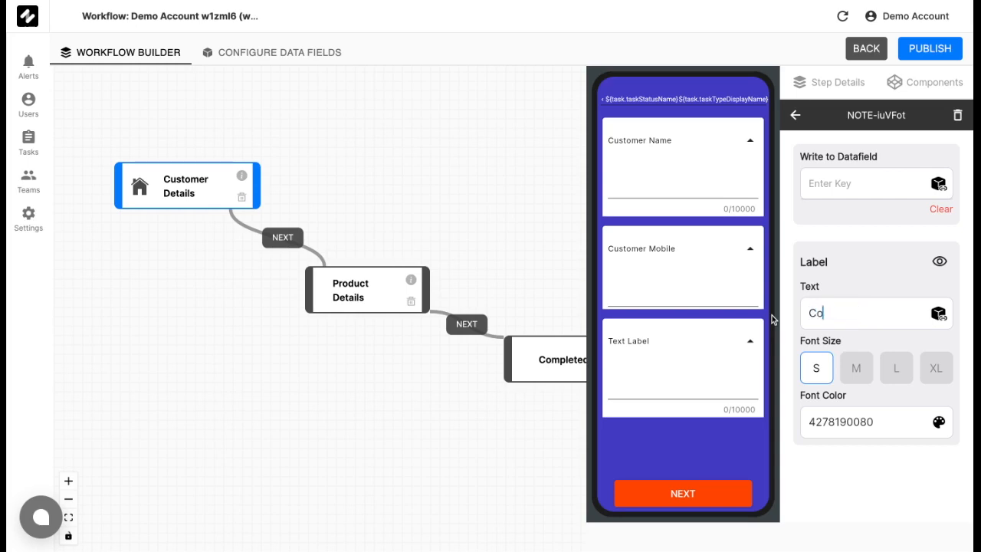
- Add another Input field labelled 'Designation' below Company
left_click(906, 81)
left_click_drag(911, 137, 701, 456)
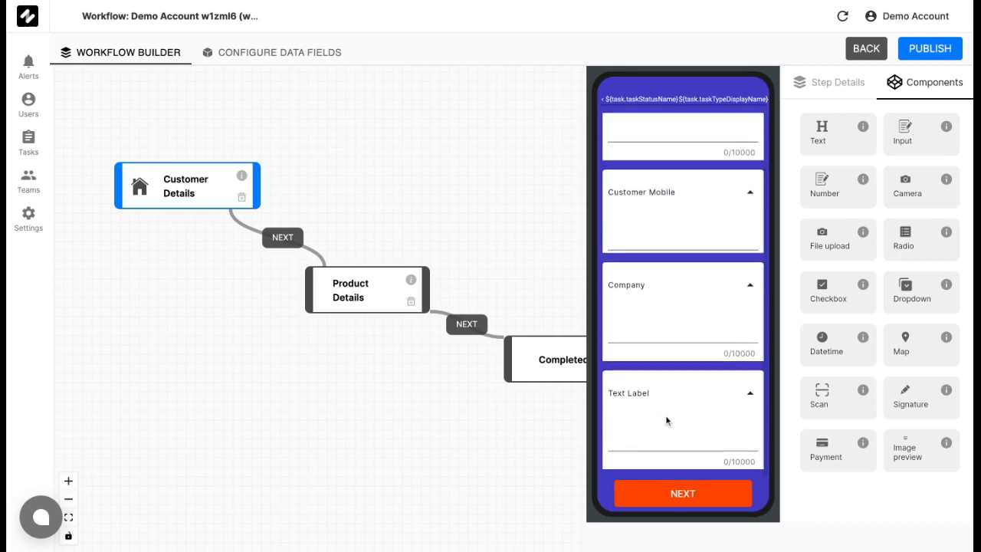
left_click(679, 388)
left_click(858, 313)
key("ctrl+a")
type("Designation")
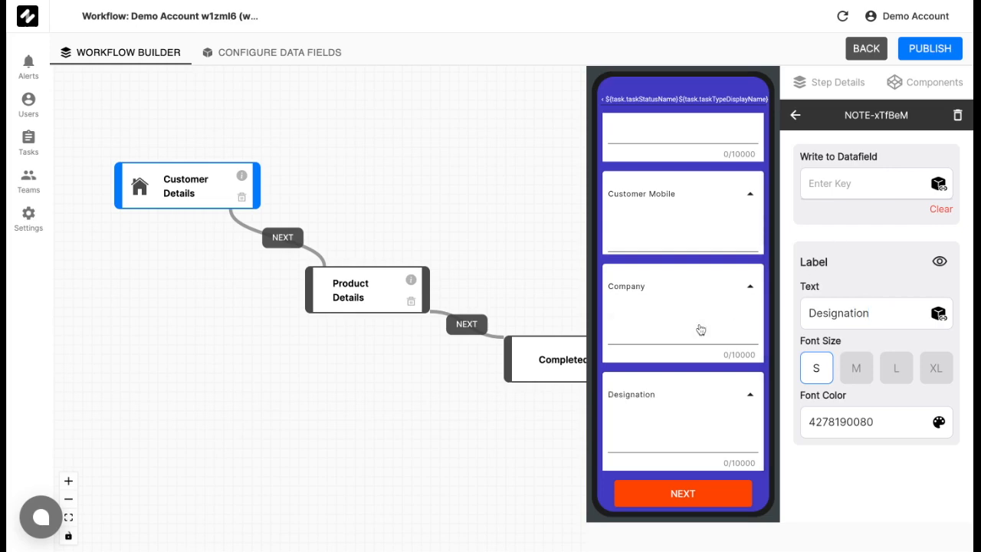
scroll(707, 251, "up", 1)
scroll(706, 251, "down", 1)
scroll(695, 217, "up", 1)
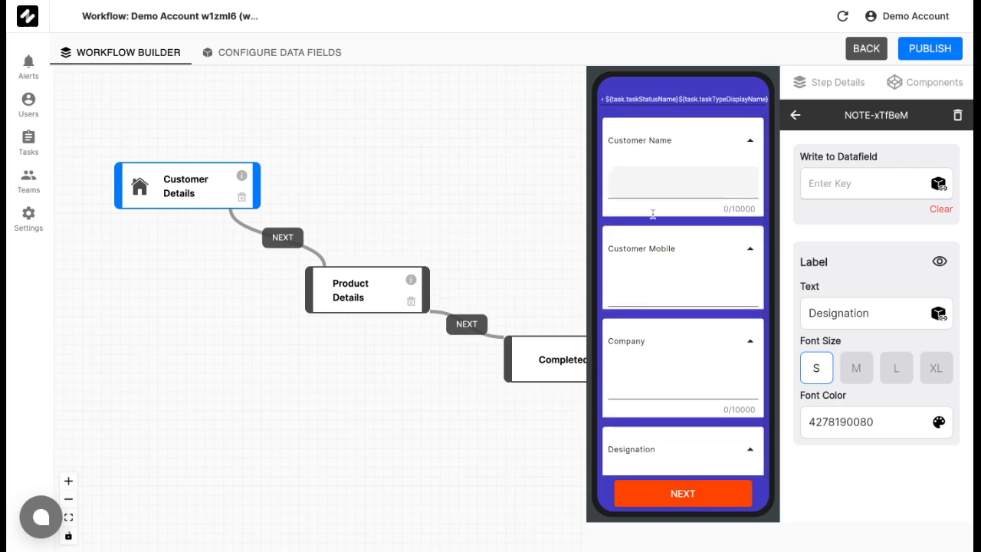
left_click_drag(428, 178, 388, 178)
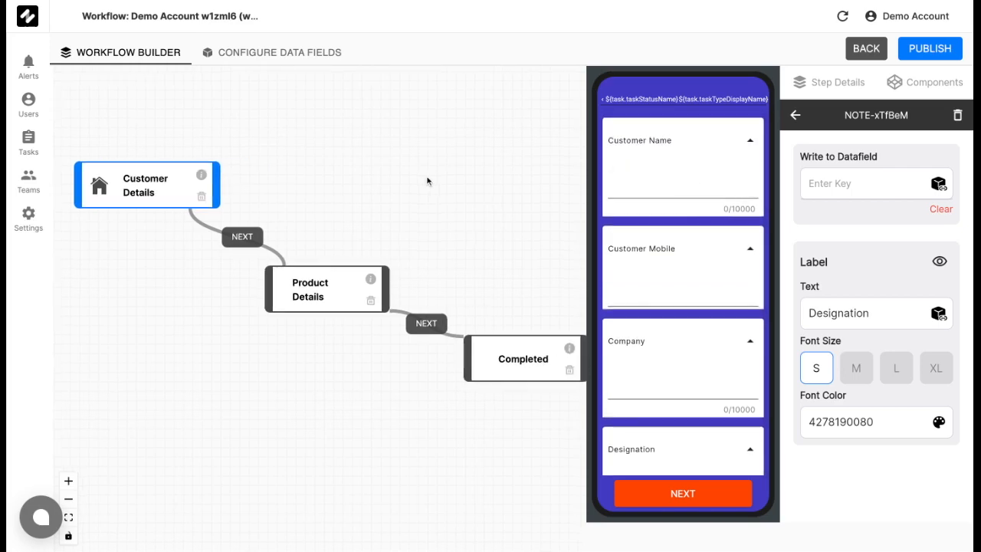
- Create a non-mandatory, non-create-time data field named Customer_Name
left_click(295, 53)
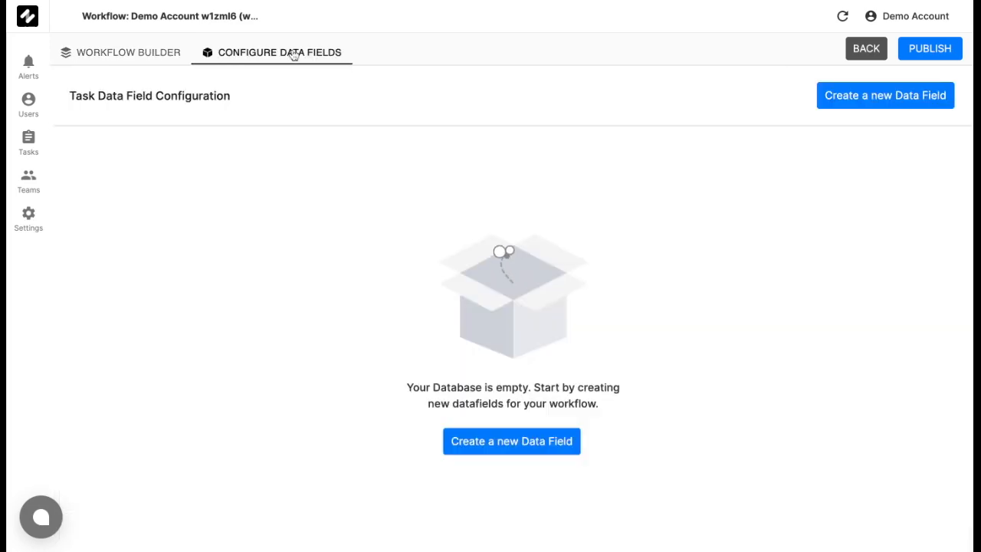
left_click(891, 99)
left_click(525, 222)
type("Customer")
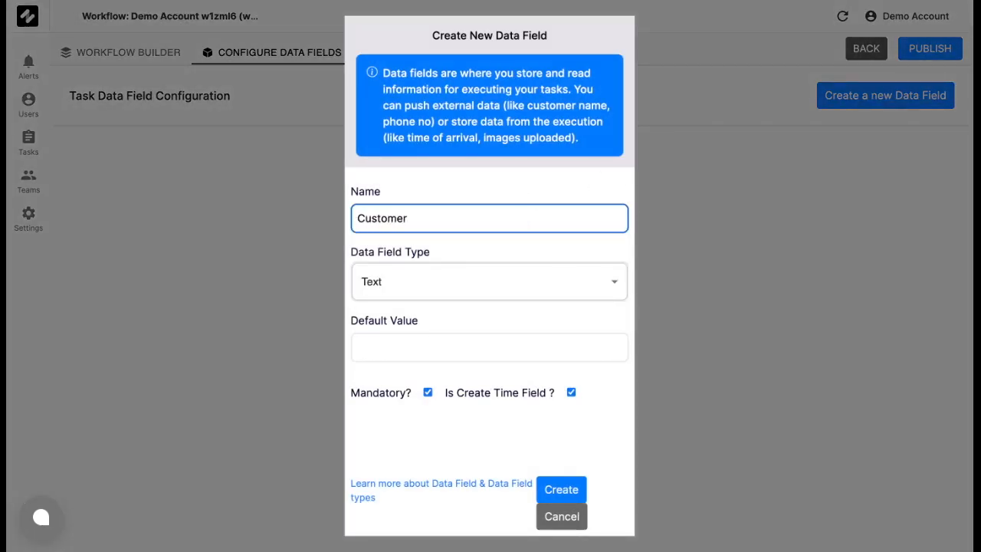
type("_Name")
left_click(427, 392)
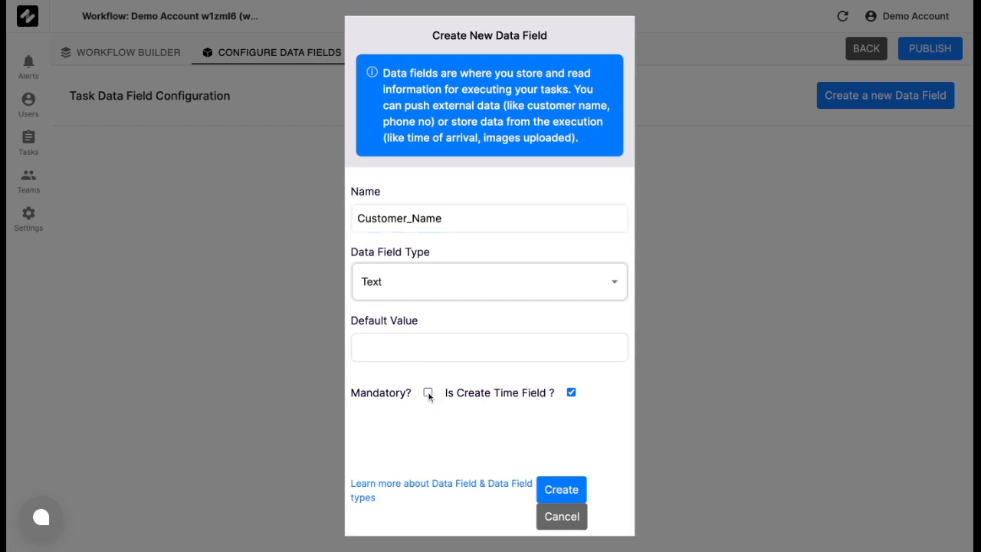
left_click(571, 393)
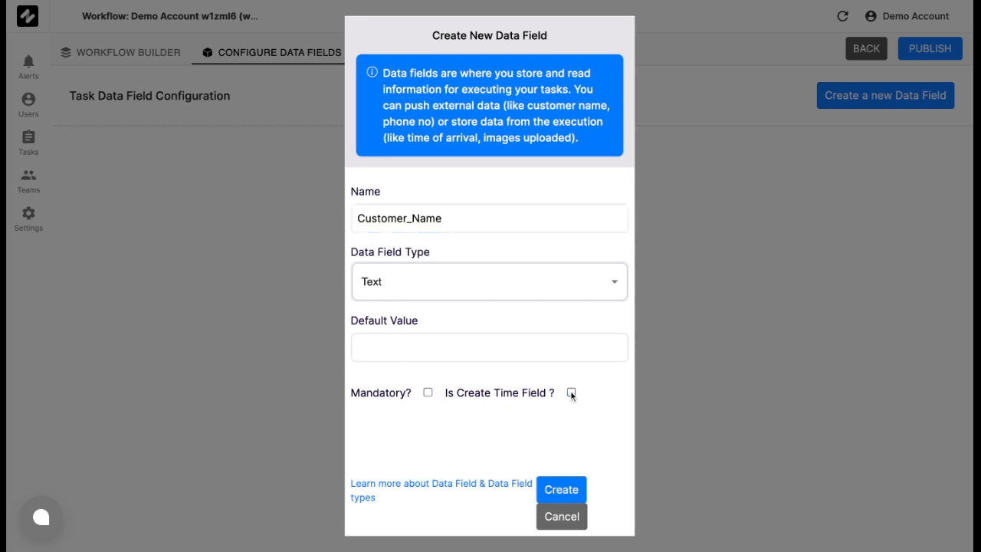
left_click(557, 494)
- Create an optional Number data field named Customer_Mobile, not set at create time
left_click(847, 99)
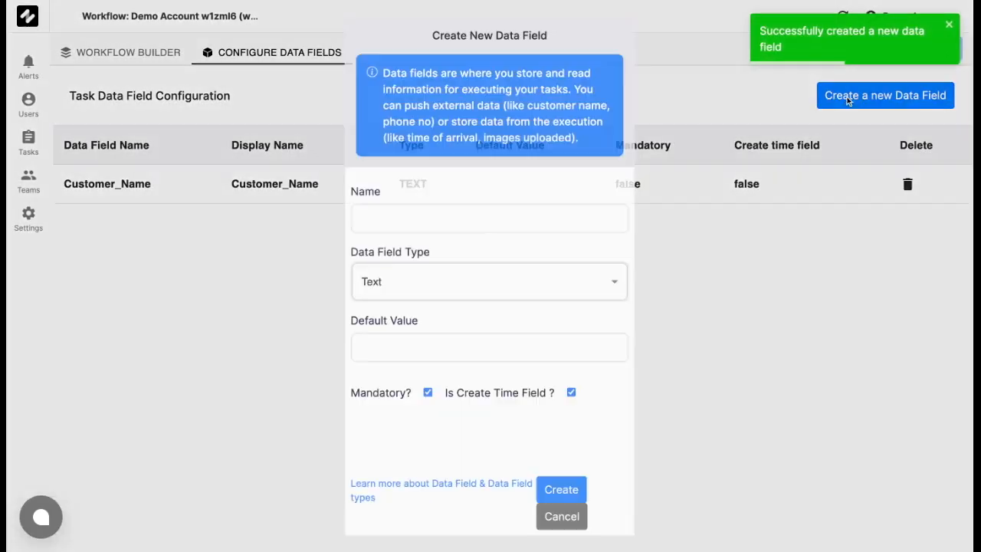
left_click(444, 215)
type("Customer_Mobile")
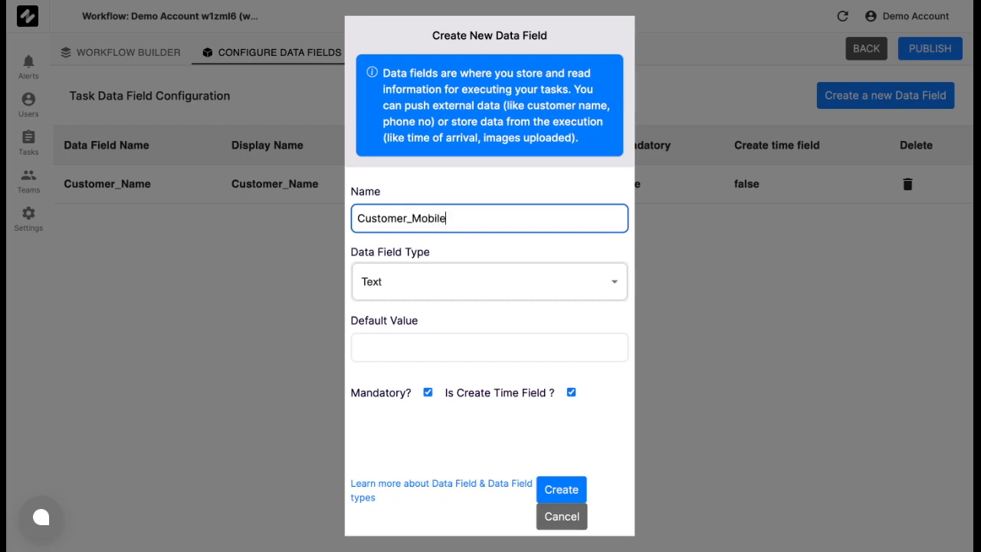
left_click(435, 285)
left_click(416, 321)
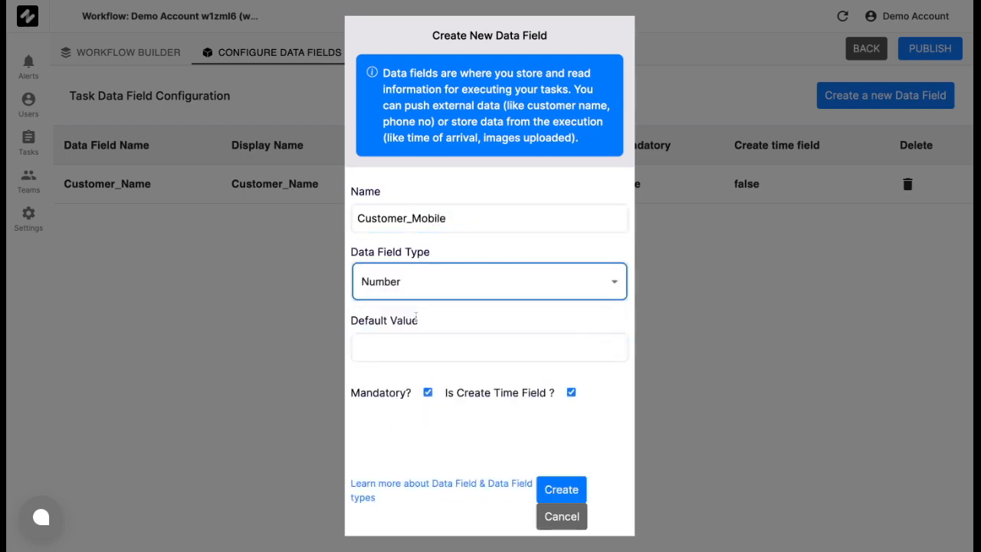
left_click(428, 392)
left_click(571, 393)
left_click(558, 500)
- Create an optional Text data field named Company, not set at create time
left_click(877, 95)
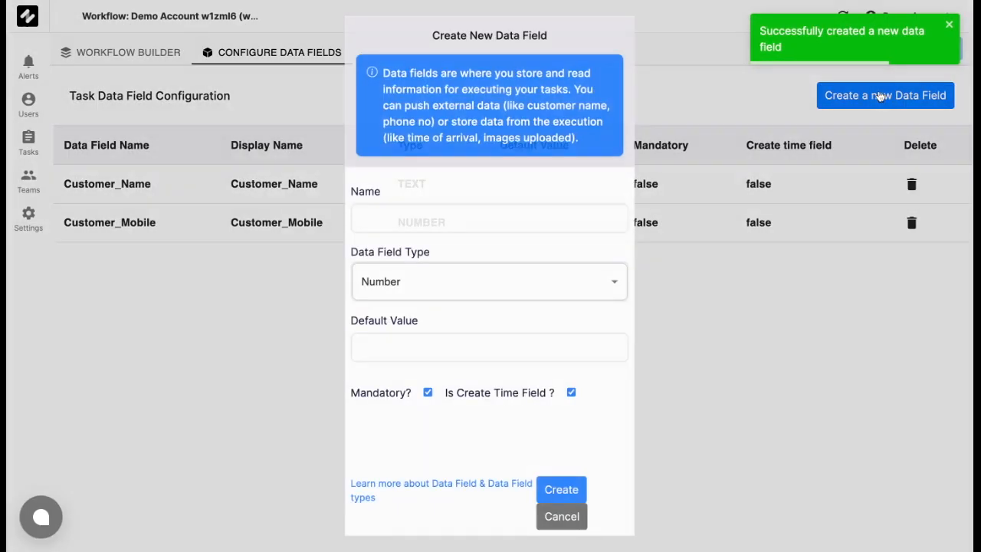
left_click(566, 221)
type("Compa")
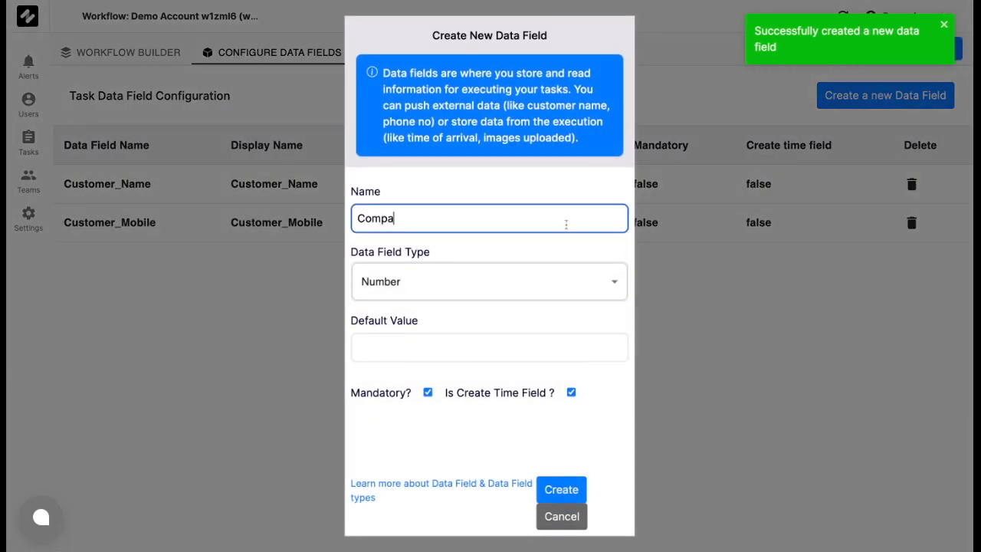
type("ny")
left_click(552, 279)
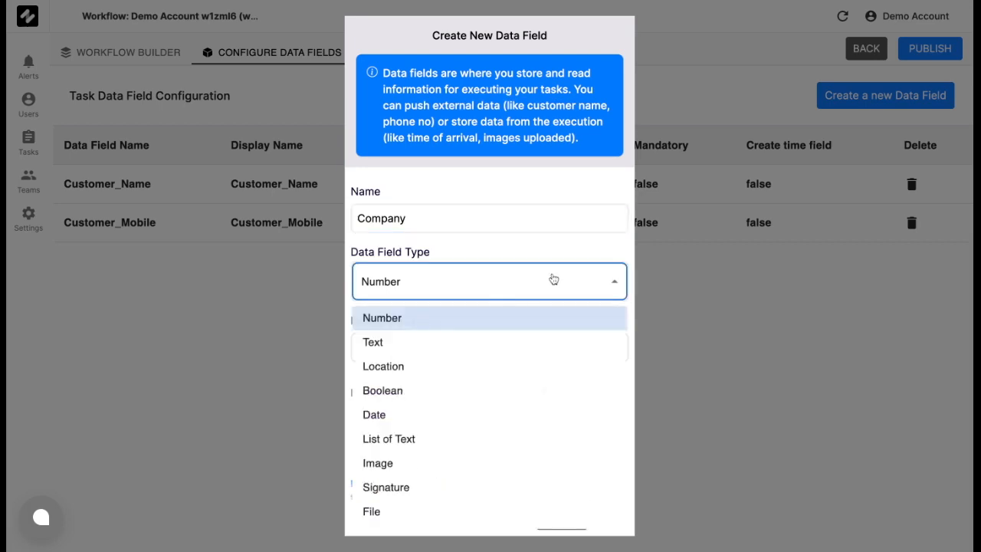
left_click(494, 340)
left_click(571, 393)
left_click(427, 392)
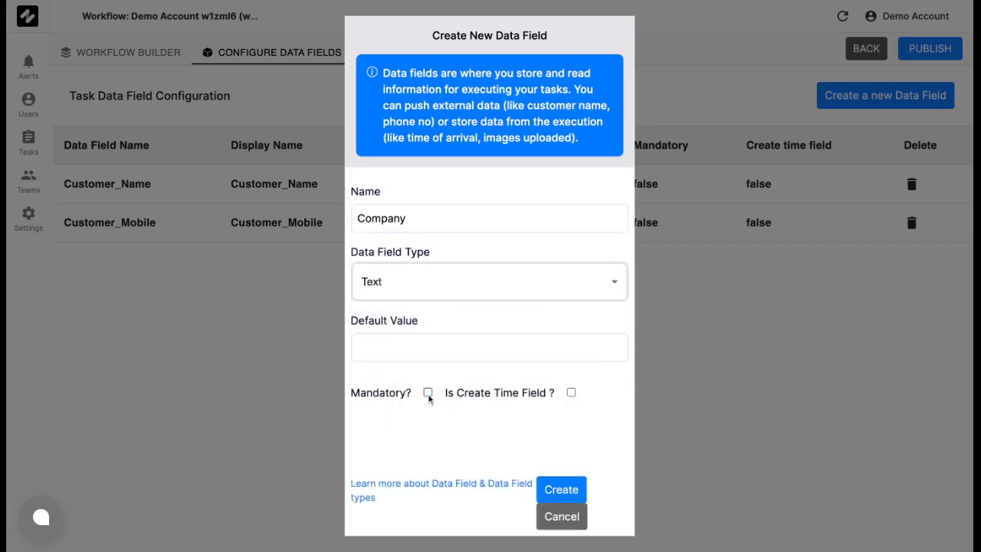
left_click(571, 490)
- Create an optional Designation data field and return to the workflow builder
left_click(904, 99)
left_click(488, 217)
type("Designation")
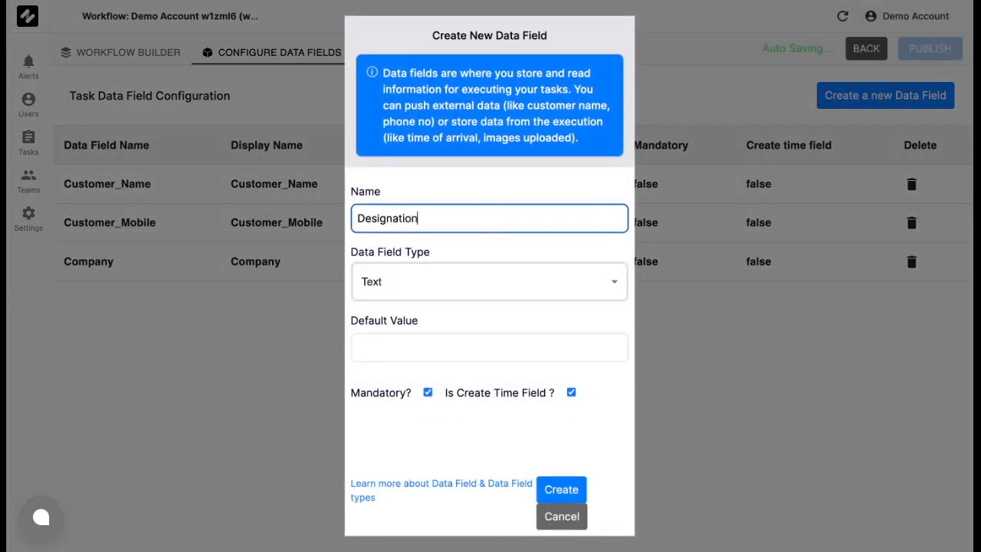
left_click(428, 393)
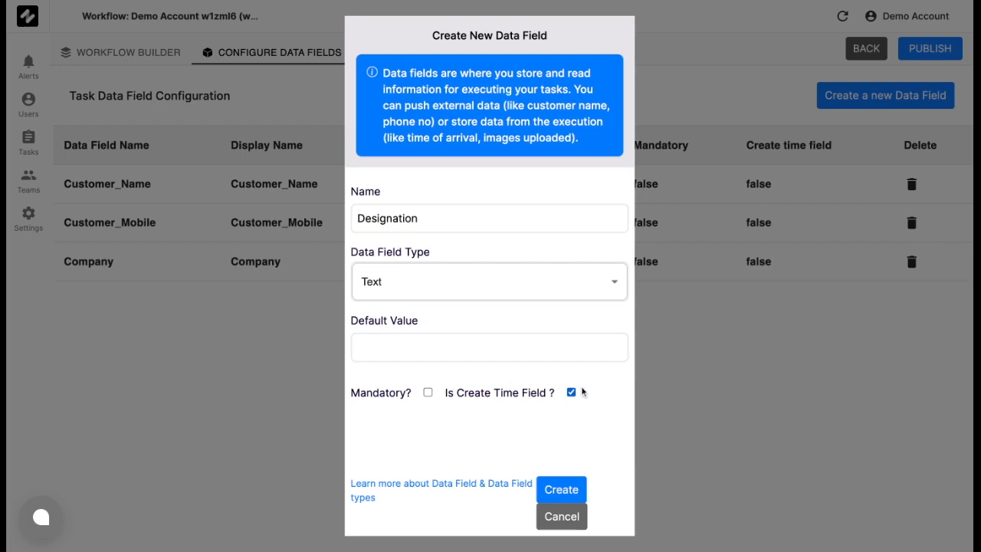
left_click(572, 393)
left_click(551, 489)
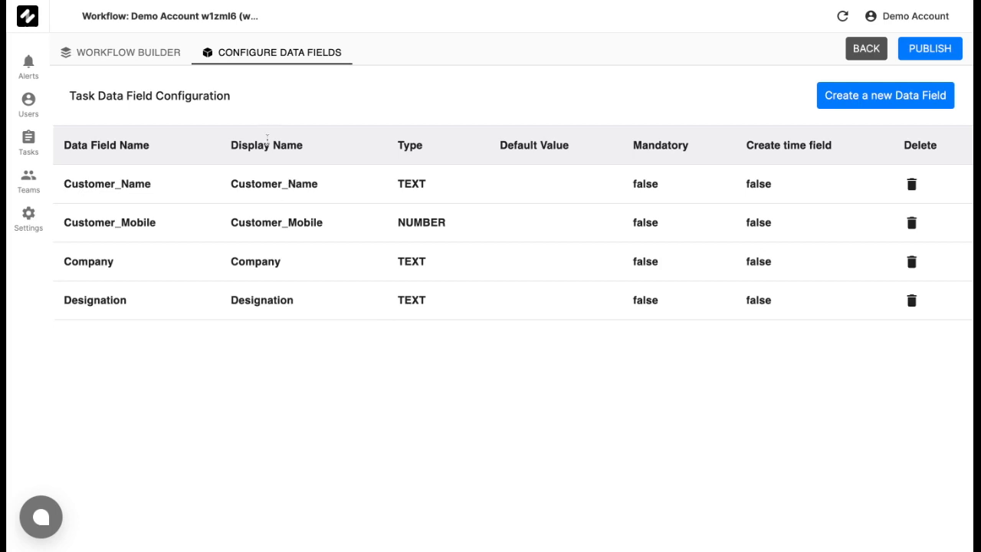
left_click(129, 60)
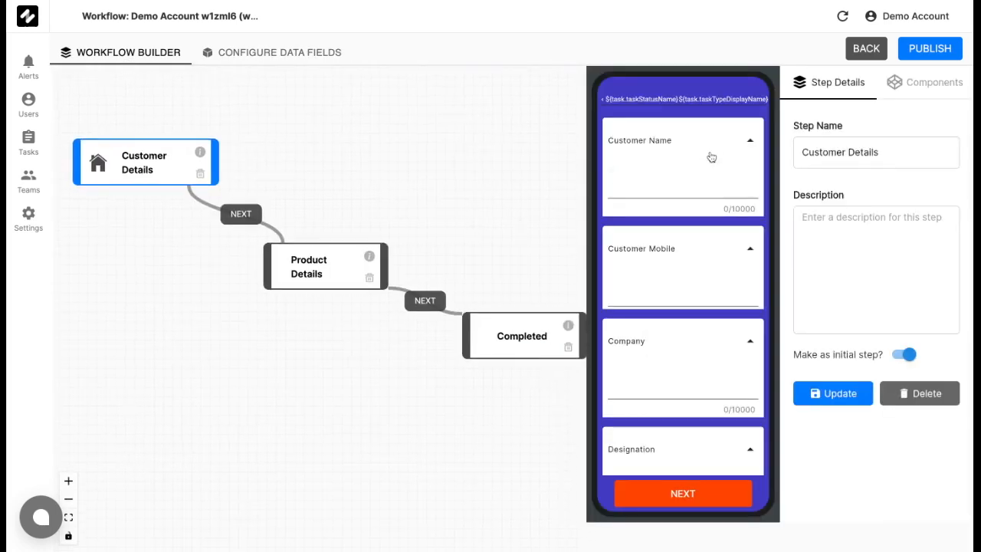
- Map the Customer Name and Customer Mobile inputs to task.data Customer_Name and Customer_Mobile
left_click(707, 141)
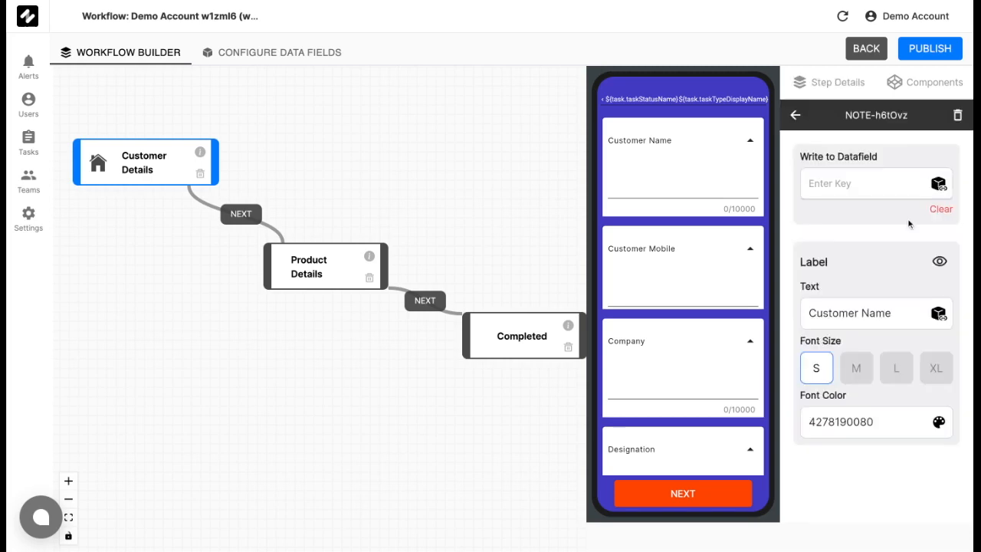
left_click(939, 186)
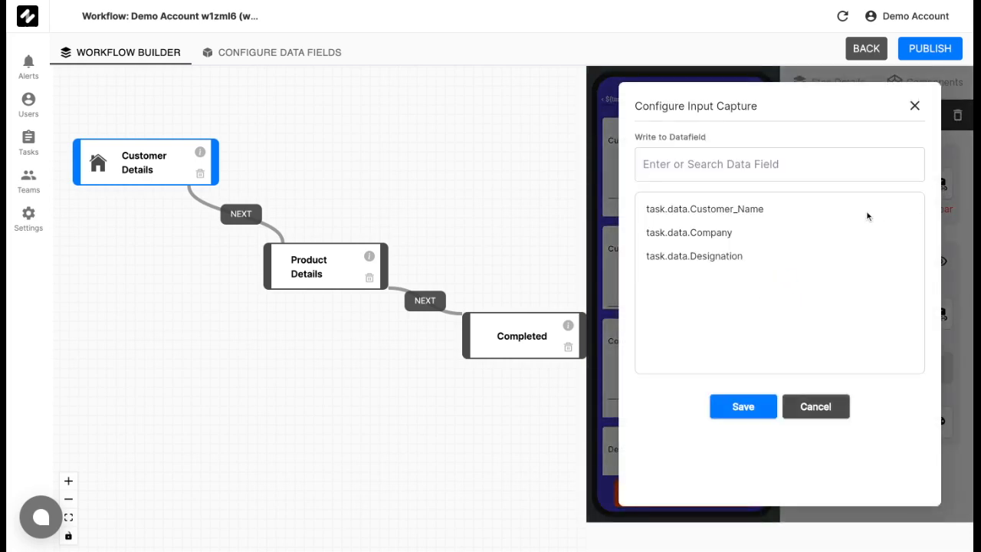
left_click(759, 214)
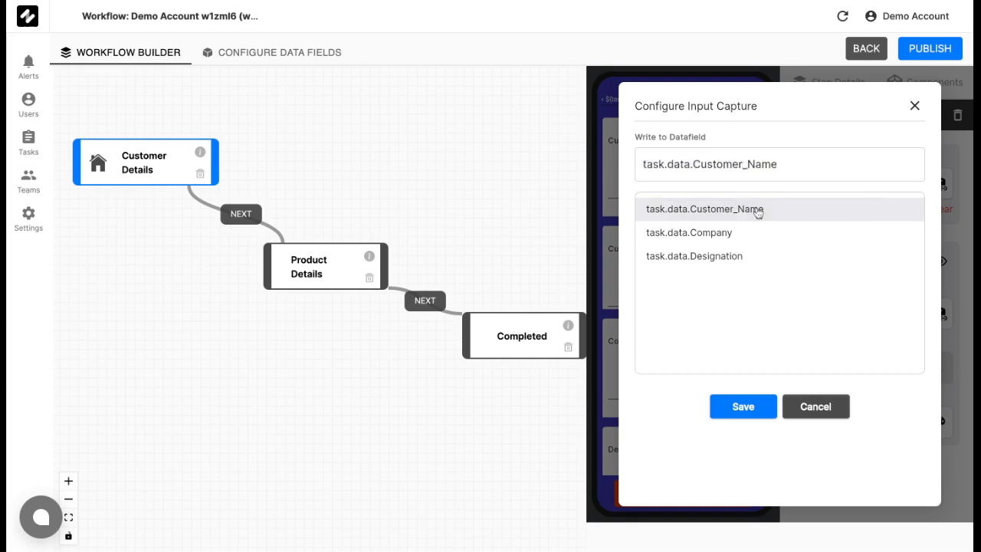
left_click(745, 404)
left_click(706, 271)
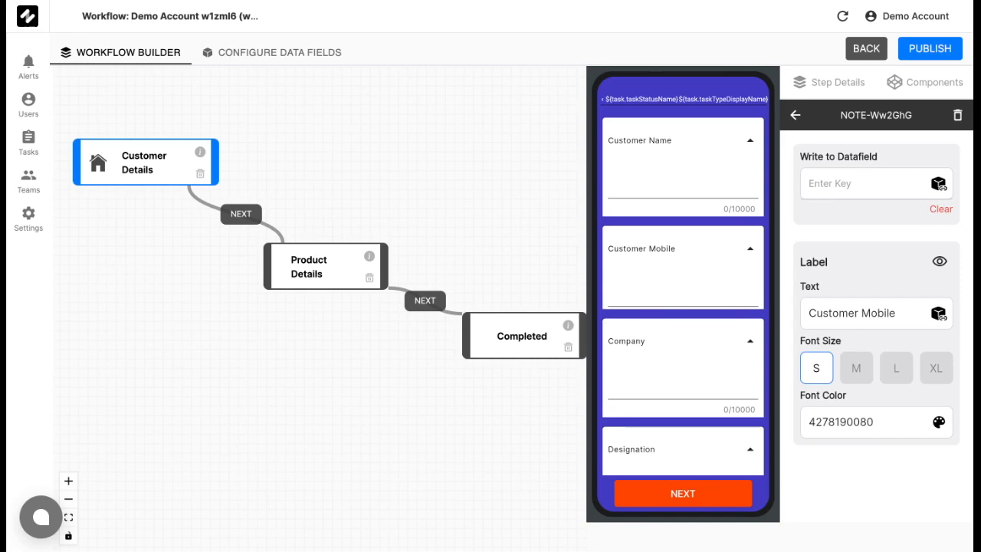
left_click(939, 187)
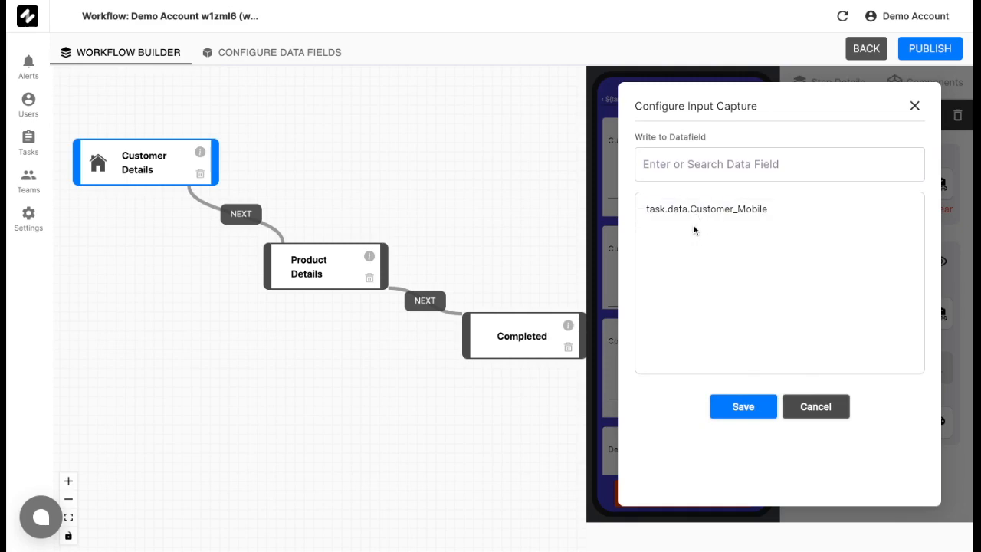
left_click(723, 210)
left_click(742, 407)
- Map the Company and Designation inputs to task.data Company and Designation
left_click(696, 345)
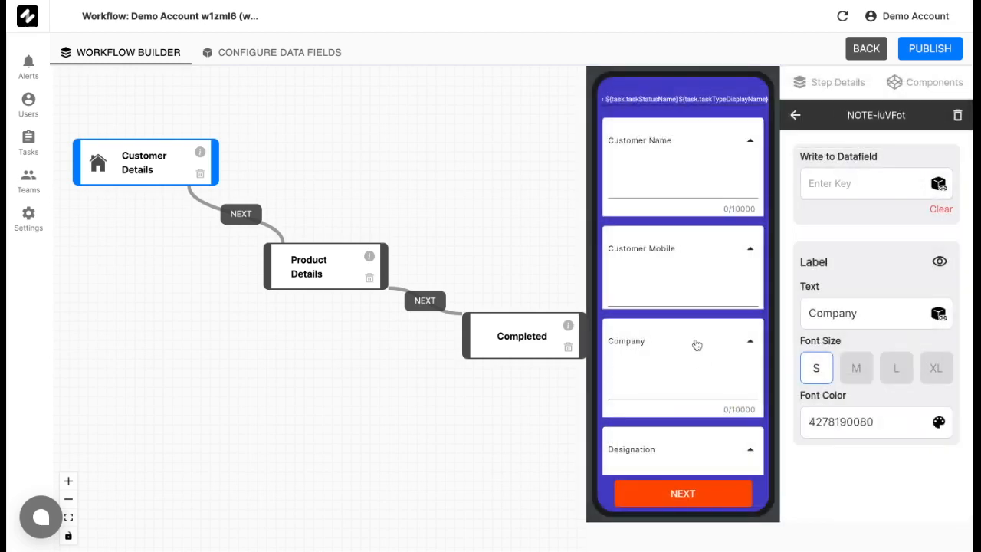
left_click(938, 184)
left_click(713, 232)
left_click(745, 409)
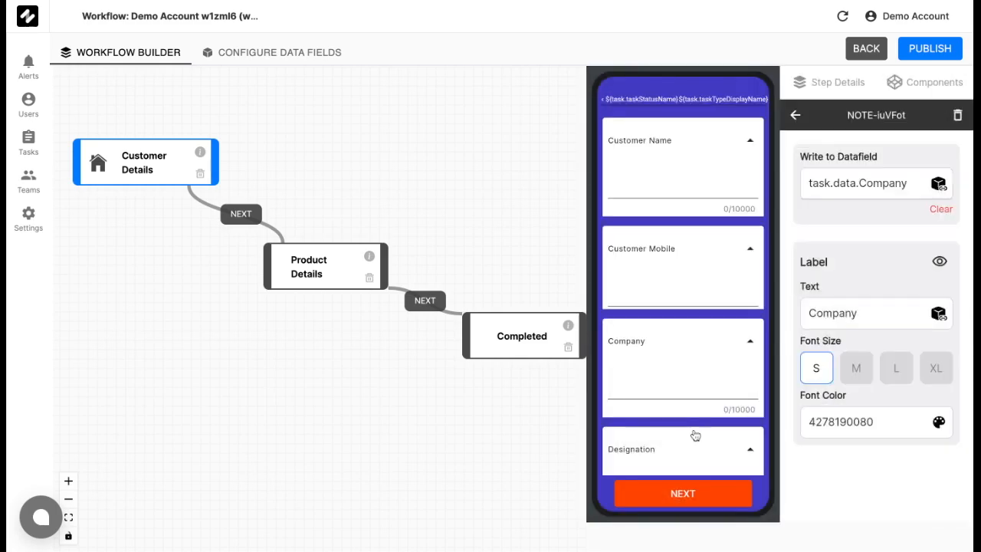
scroll(693, 436, "down", 2)
left_click(694, 390)
left_click(938, 184)
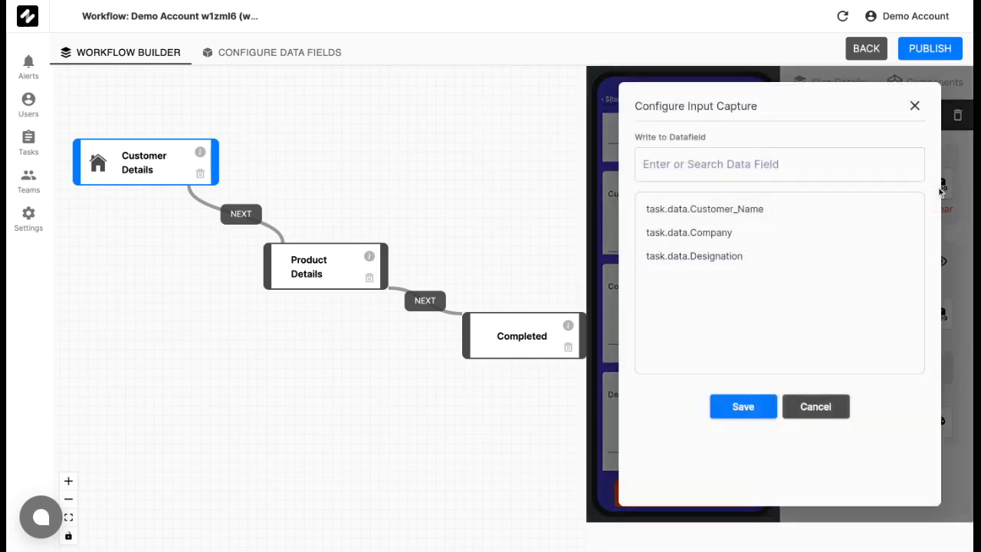
left_click(755, 258)
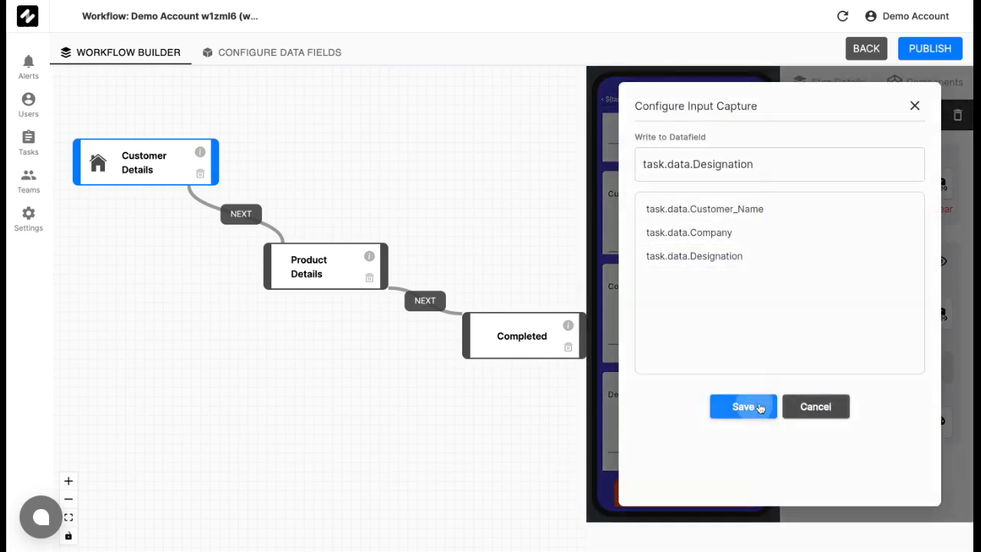
left_click(757, 407)
scroll(685, 254, "up", 1)
scroll(685, 253, "down", 1)
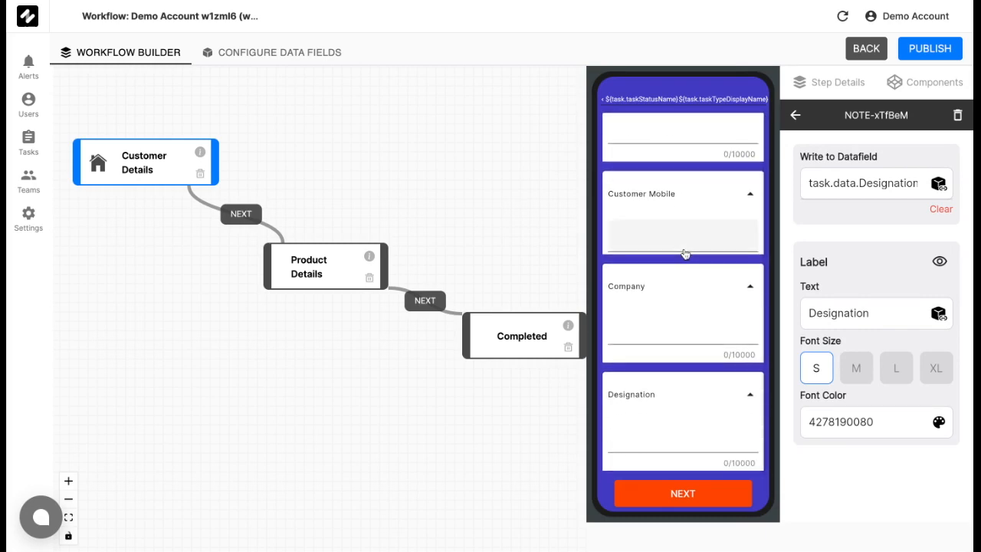
scroll(685, 254, "up", 1)
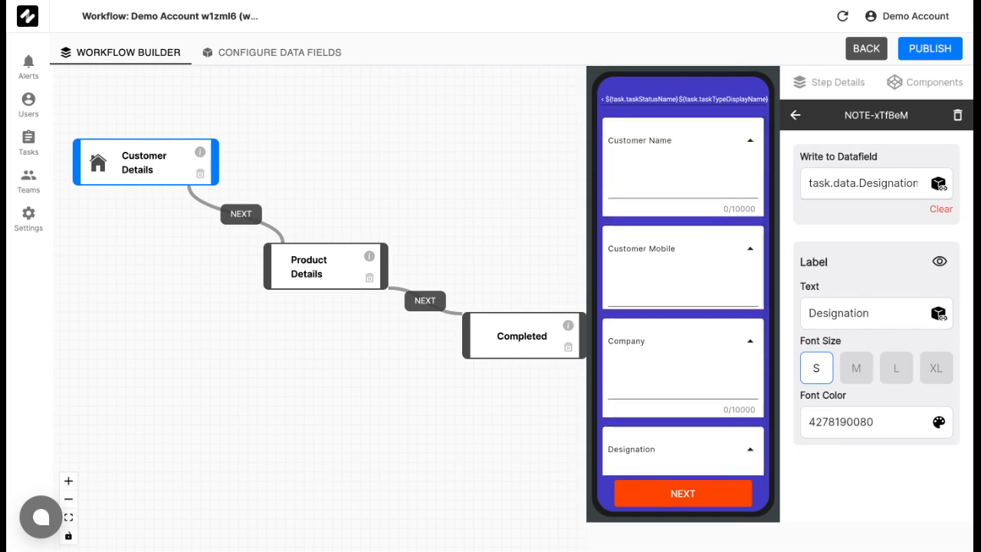
left_click(394, 242)
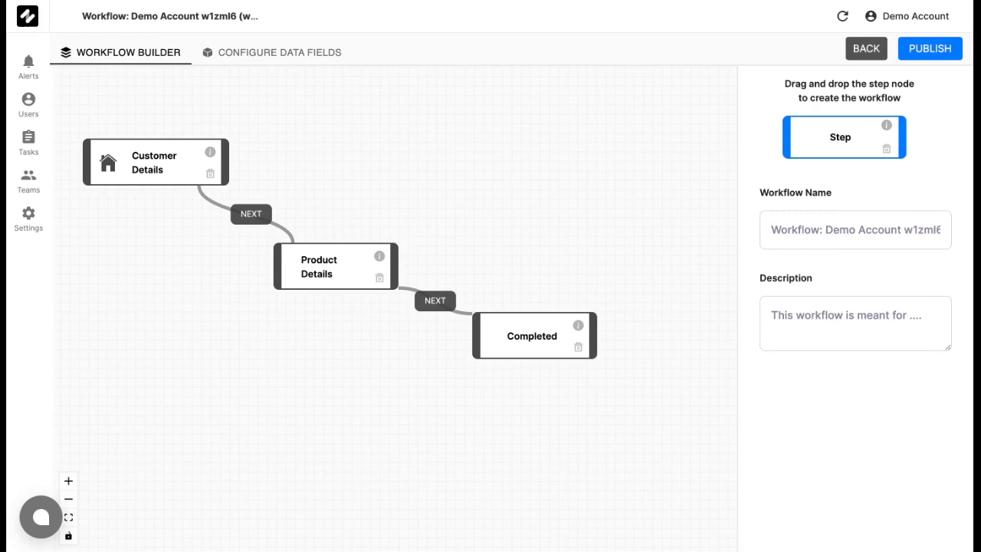
- Place a Text card, a Dropdown and a Signature pad on the Product Details screen
left_click(335, 276)
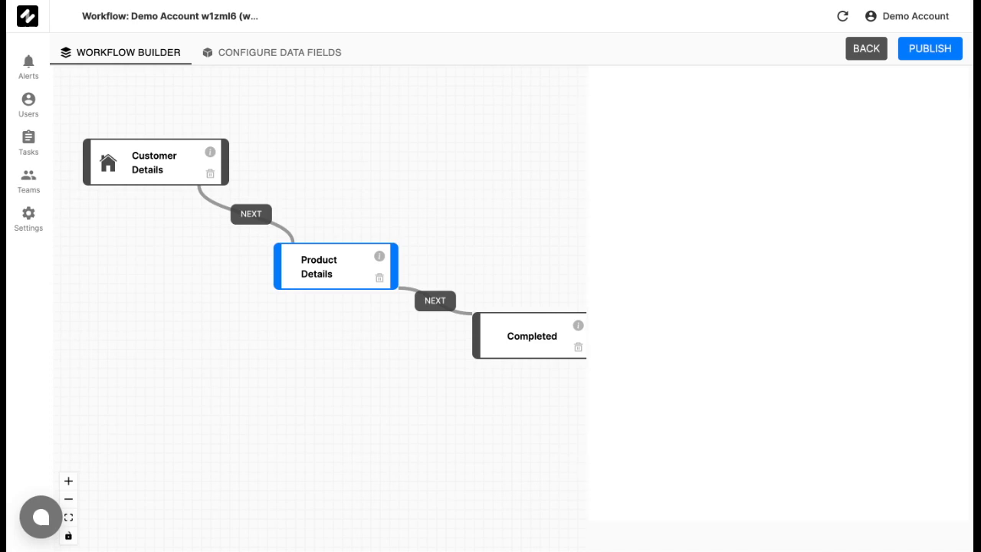
left_click(970, 97)
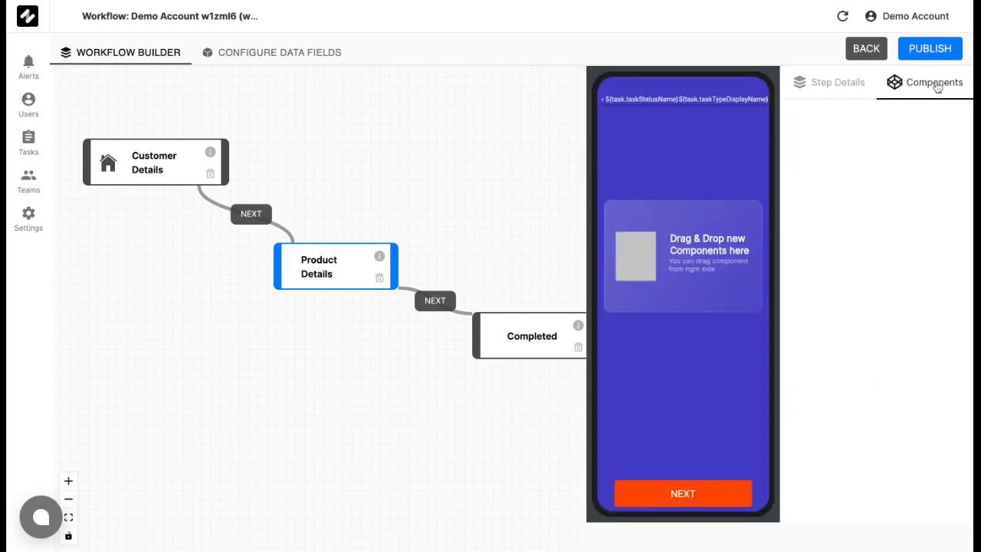
left_click_drag(832, 136, 695, 221)
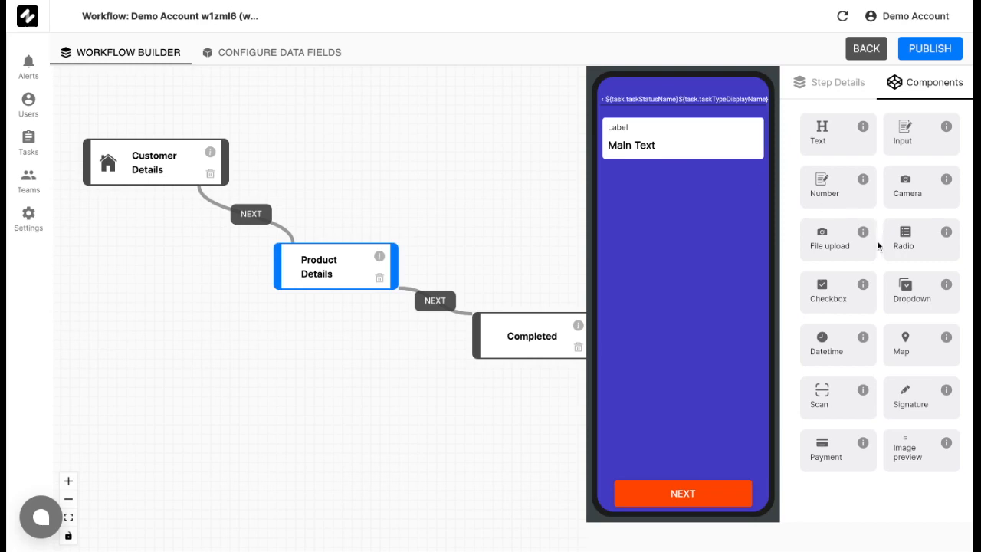
left_click_drag(908, 293, 651, 236)
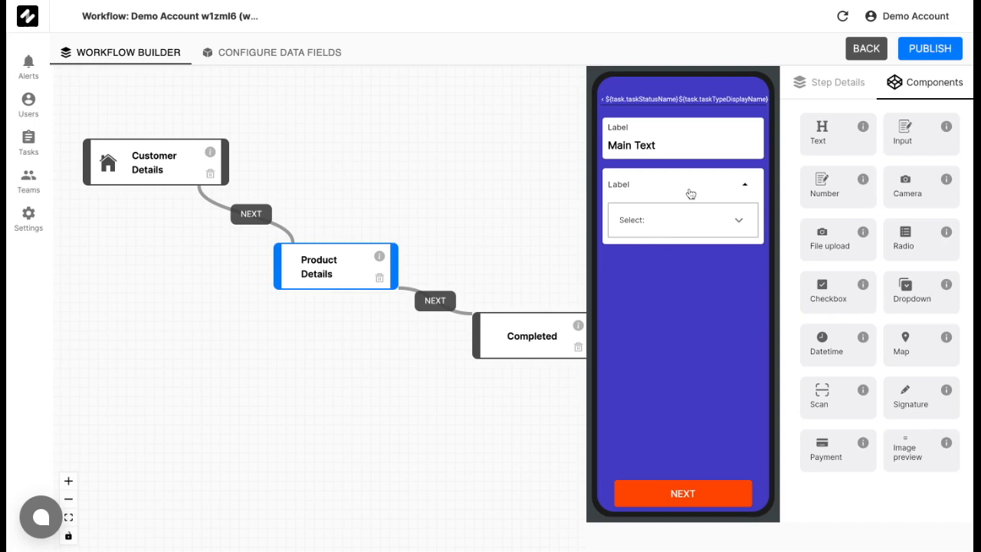
mouse_move(915, 409)
left_mouse_down()
mouse_move(912, 440)
mouse_move(671, 411)
mouse_move(644, 375)
left_mouse_up()
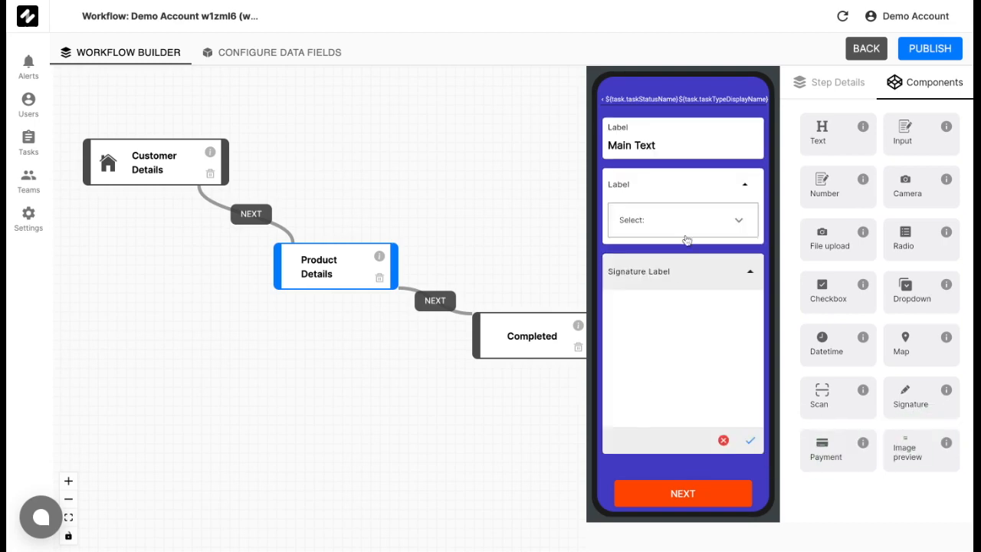
- Set the text card label to 'Product Name' and small main text 'Zorp Subscription- Enterprise'
left_click(701, 137)
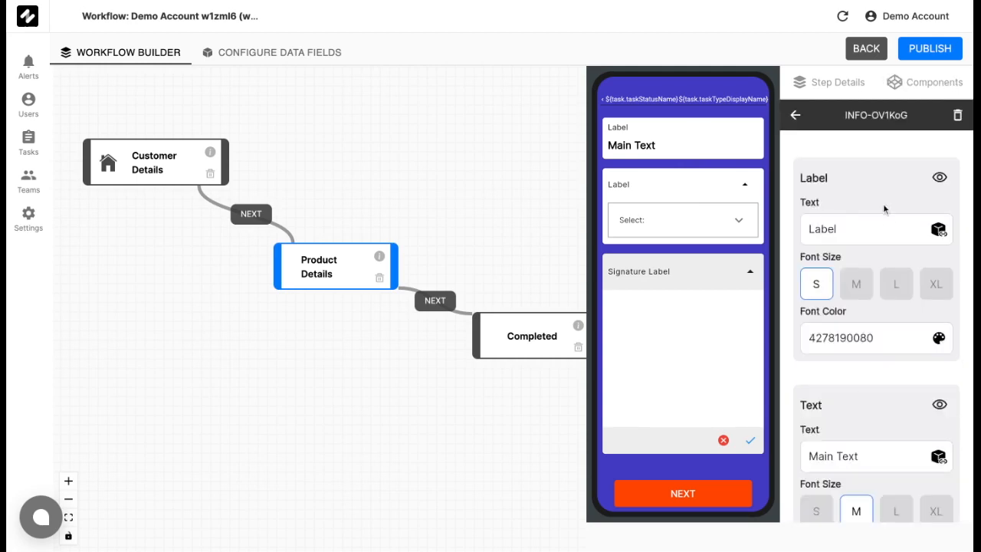
left_click_drag(882, 233, 761, 229)
key("BackSpace")
type("Product Name")
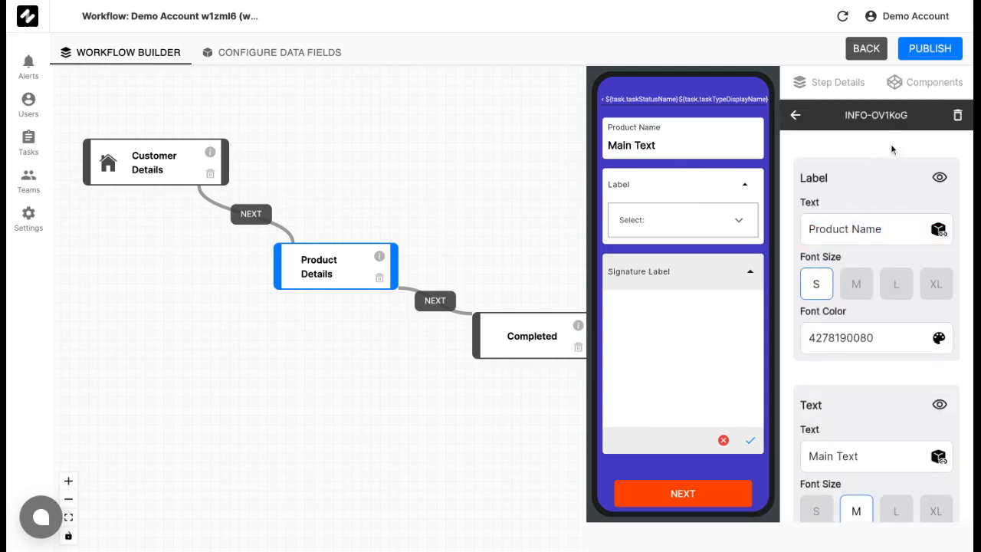
scroll(891, 143, "down", 2)
left_click_drag(889, 391, 747, 395)
key("BackSpace")
type("Zorp ")
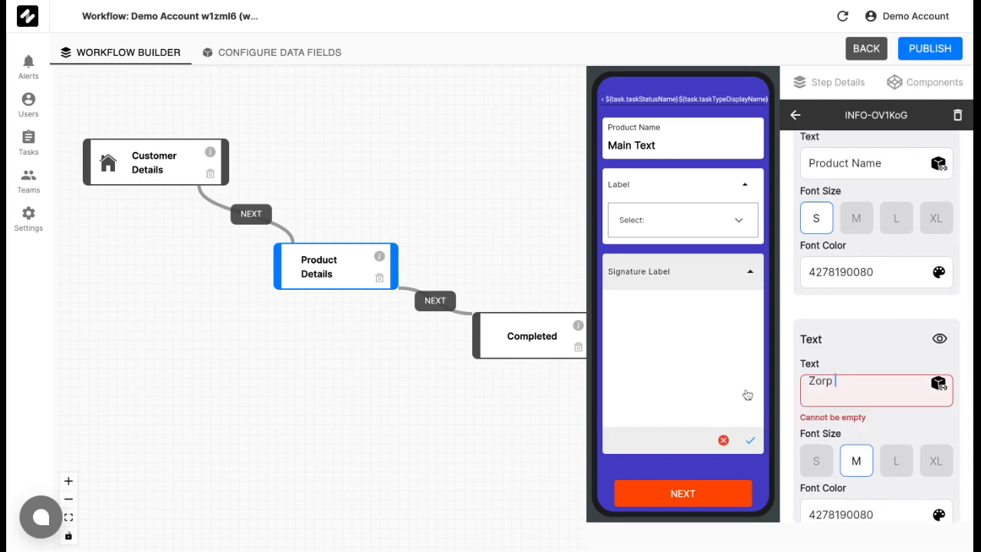
type("Subscription- Enterprise")
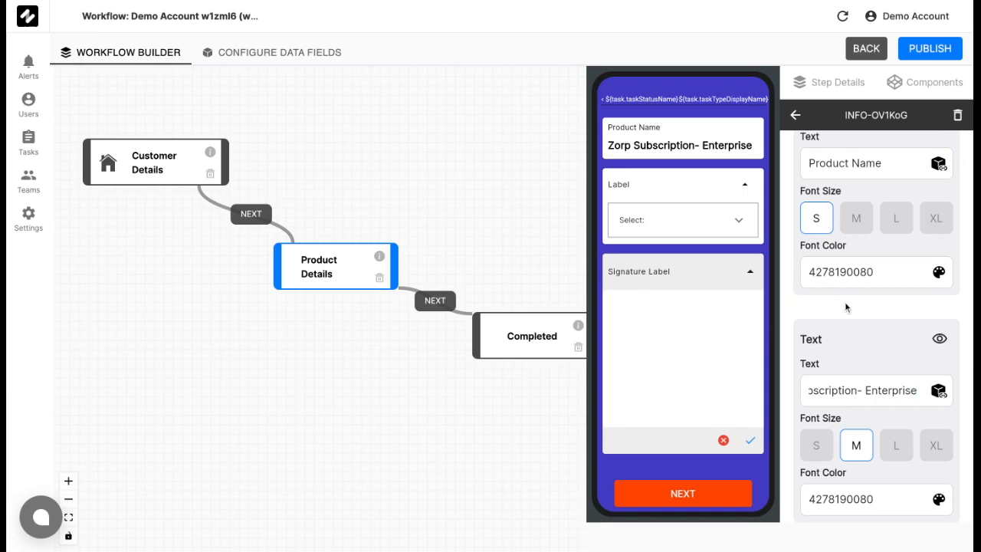
scroll(845, 302, "down", 1)
left_click(825, 408)
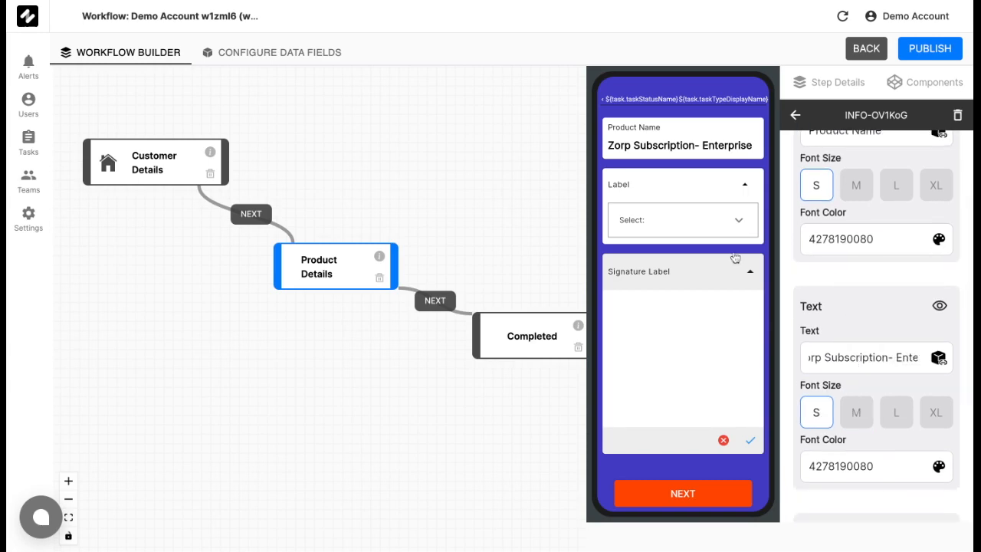
- Label the dropdown 'Subscription Length' with a first option '1 month'
left_click(705, 184)
scroll(859, 267, "down", 1)
left_click(876, 270)
key("BackSpace")
key("BackSpace")
key("BackSpace")
key("BackSpace")
key("BackSpace")
type("Subscription Length")
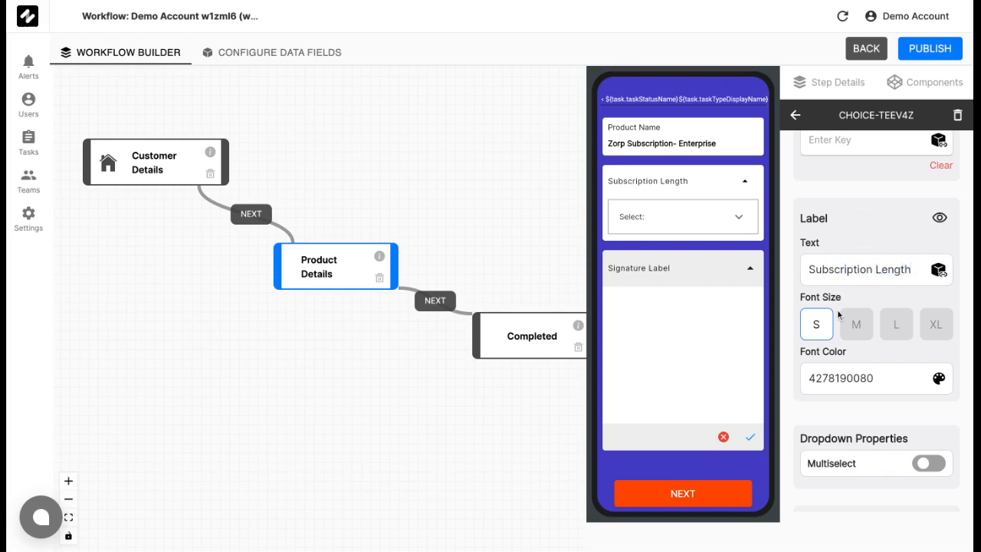
scroll(839, 314, "down", 3)
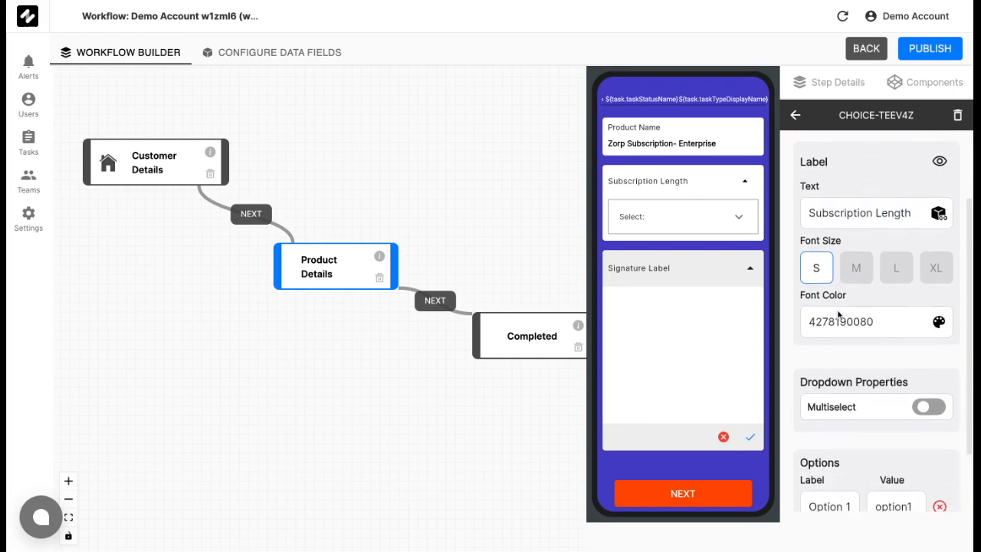
left_click_drag(854, 431, 756, 435)
key("BackSpace")
type("1 month")
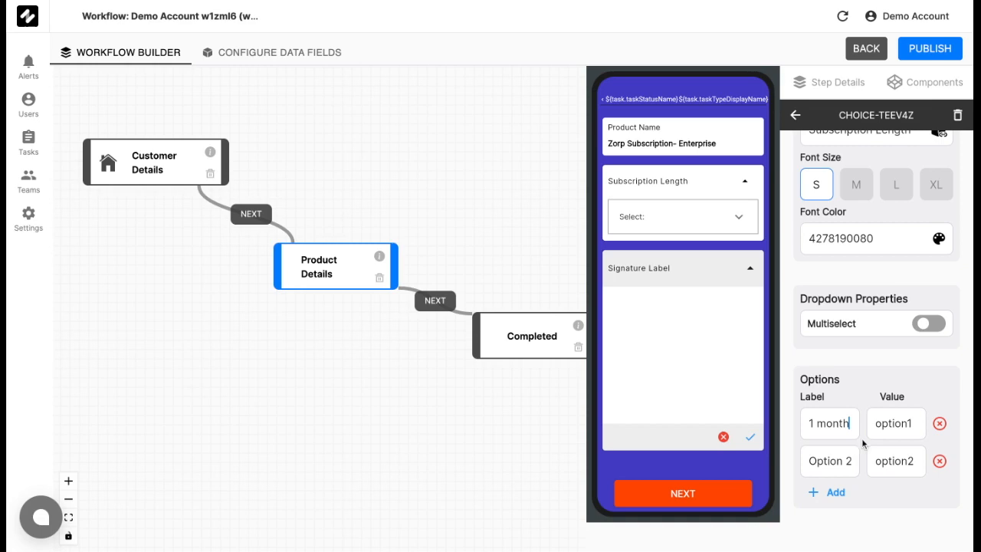
double_click(916, 428)
type("1 month")
- Add dropdown options '3 months' and '1 year', then open the task data fields configuration
left_click_drag(845, 457, 776, 464)
type("3 months")
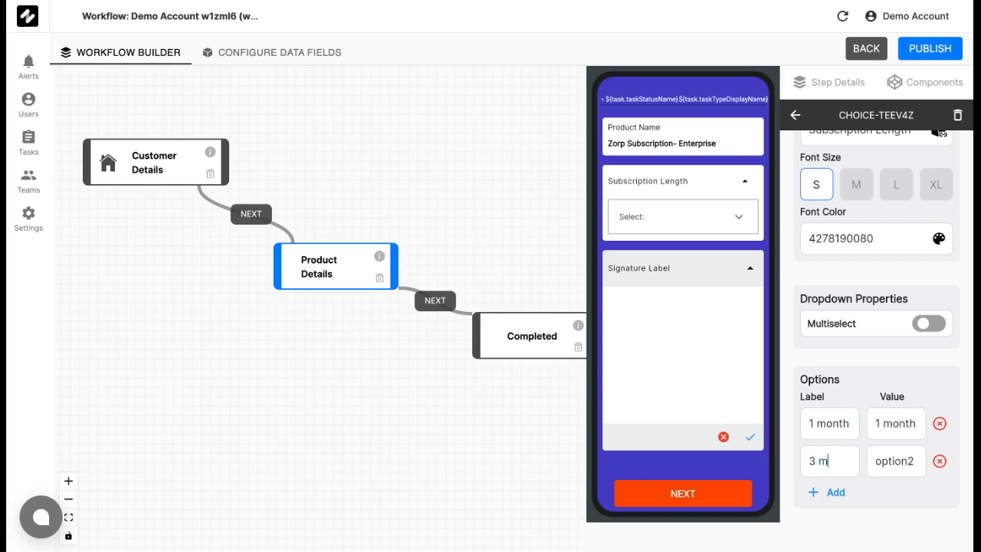
key("Tab")
type("3 month")
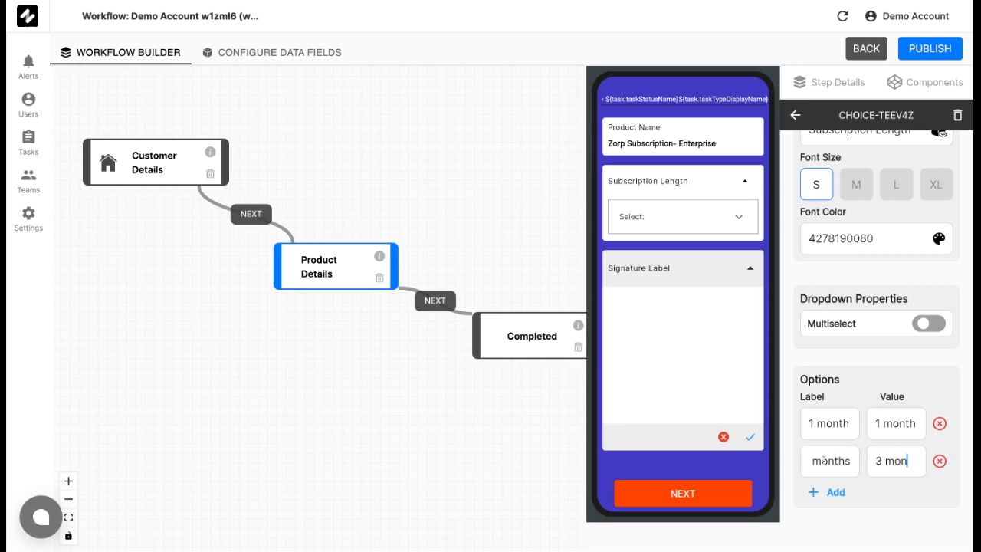
left_click(827, 493)
double_click(817, 490)
key("BackSpace")
key("Delete")
key("Delete")
type("1 year")
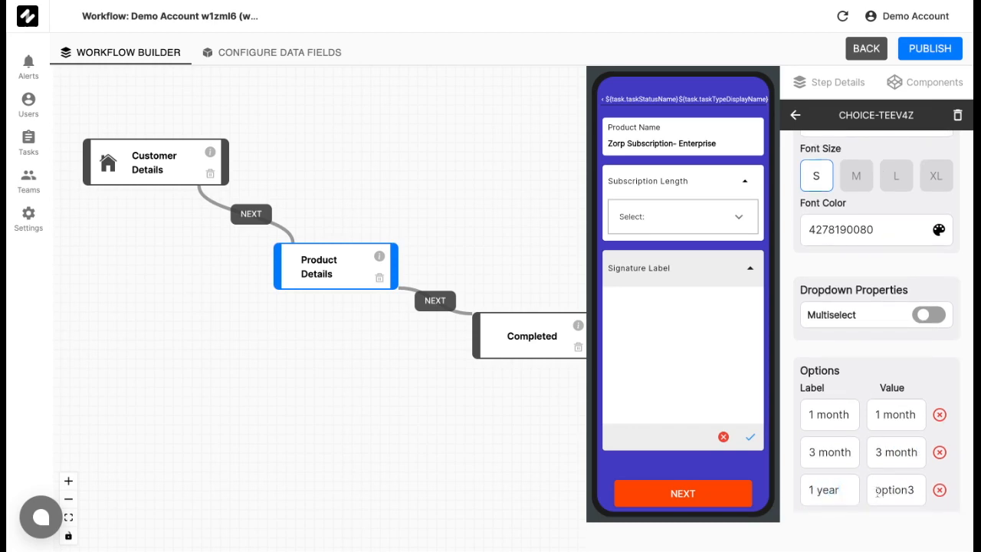
double_click(882, 490)
type("1 year")
scroll(966, 425, "down", 1)
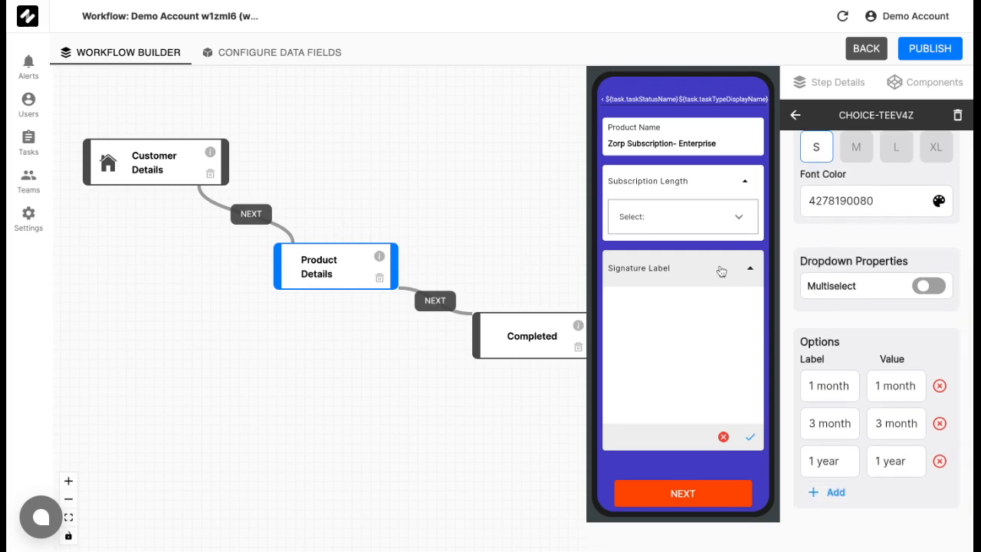
left_click(702, 188)
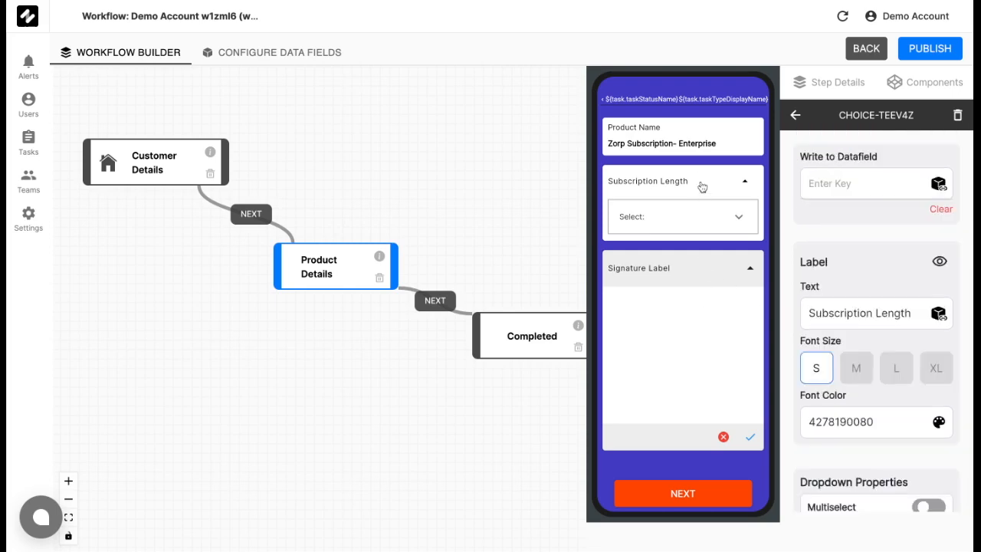
left_click(692, 275)
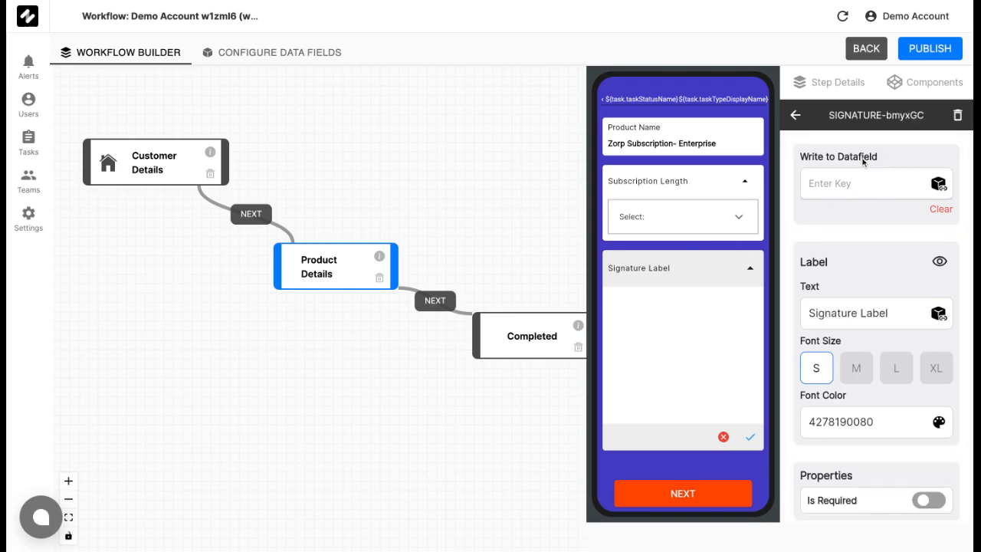
left_click(313, 55)
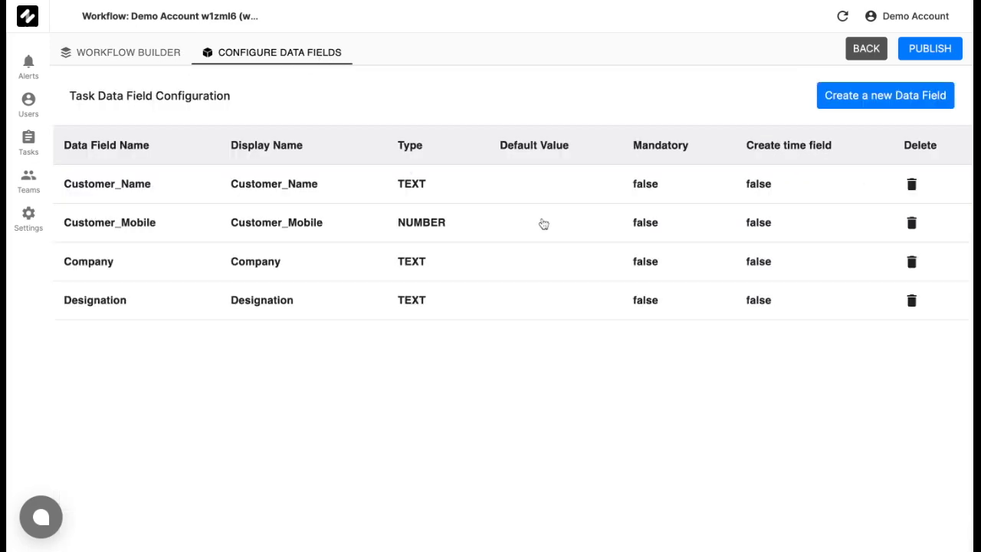
- Create the Subscription_length data field as a List of Text, with the create-time option off
left_click(841, 98)
left_click(531, 220)
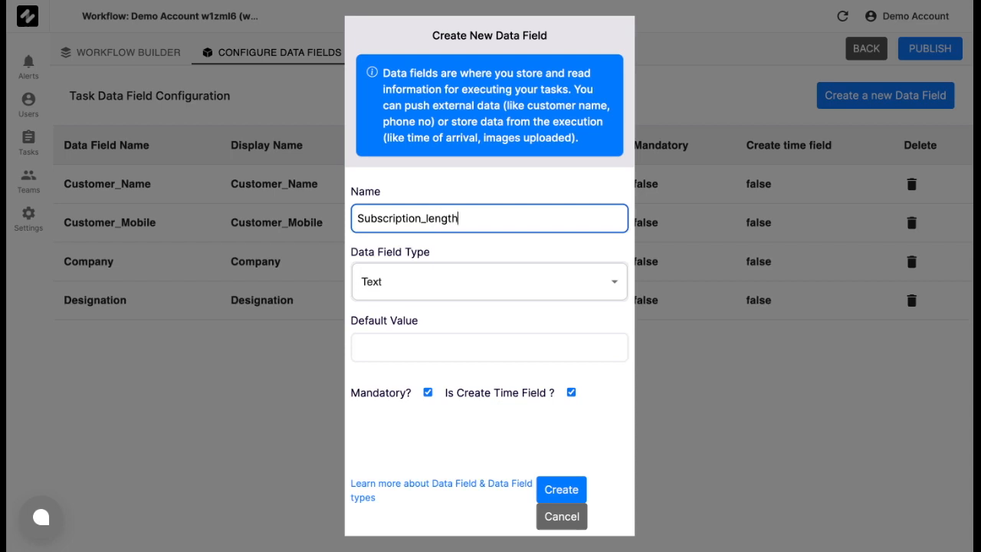
left_click(520, 283)
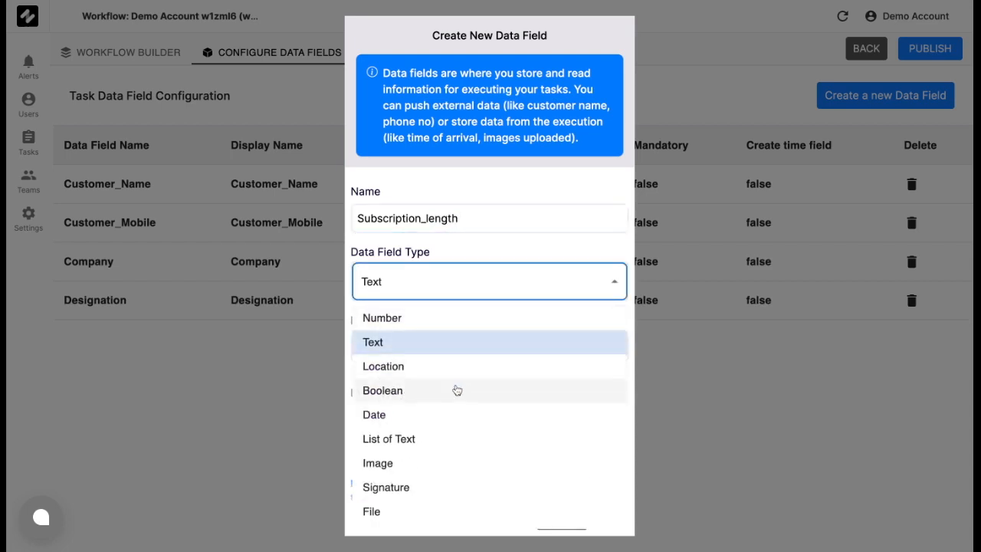
left_click(438, 445)
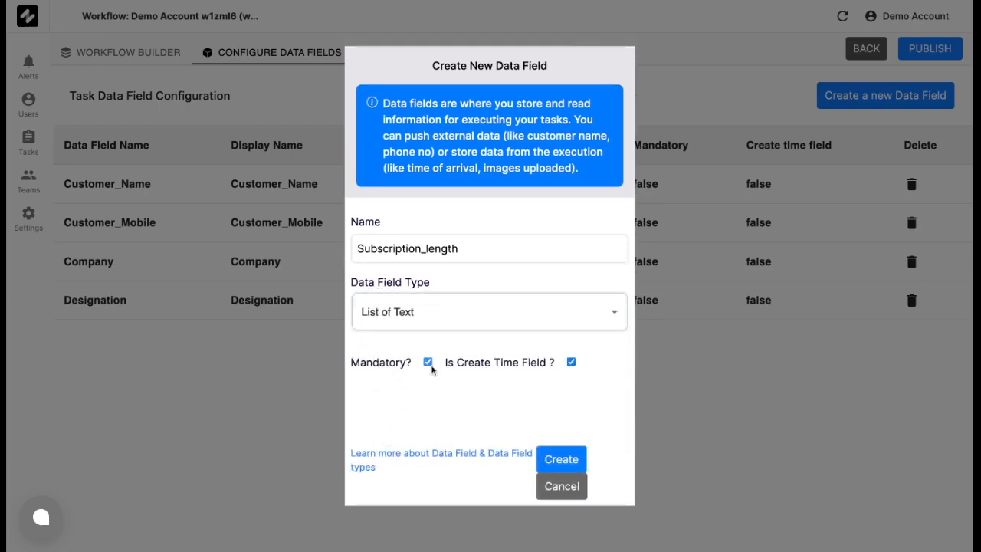
left_click(571, 365)
left_click(563, 459)
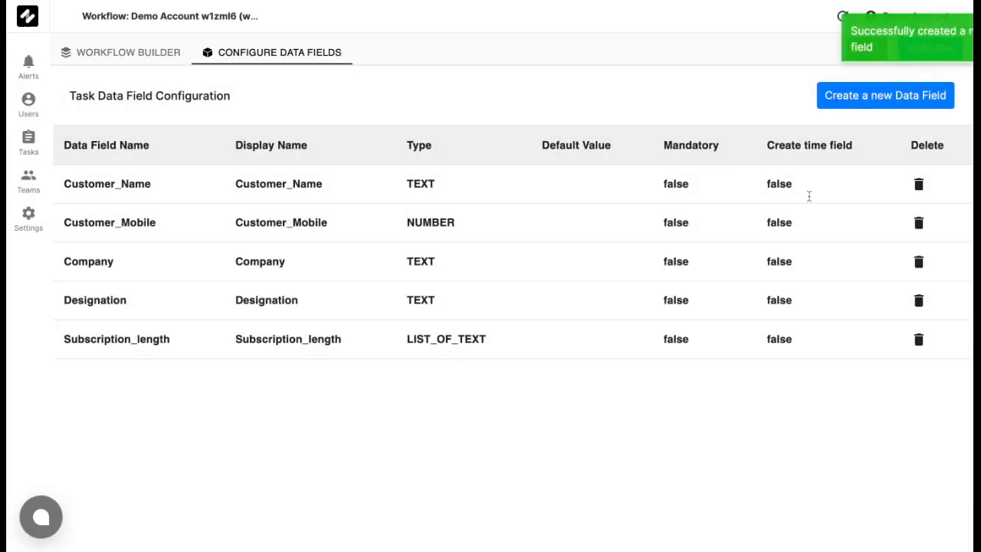
- Create an optional Signature data field of Signature type, with the create-time option off
left_click(874, 99)
left_click(506, 248)
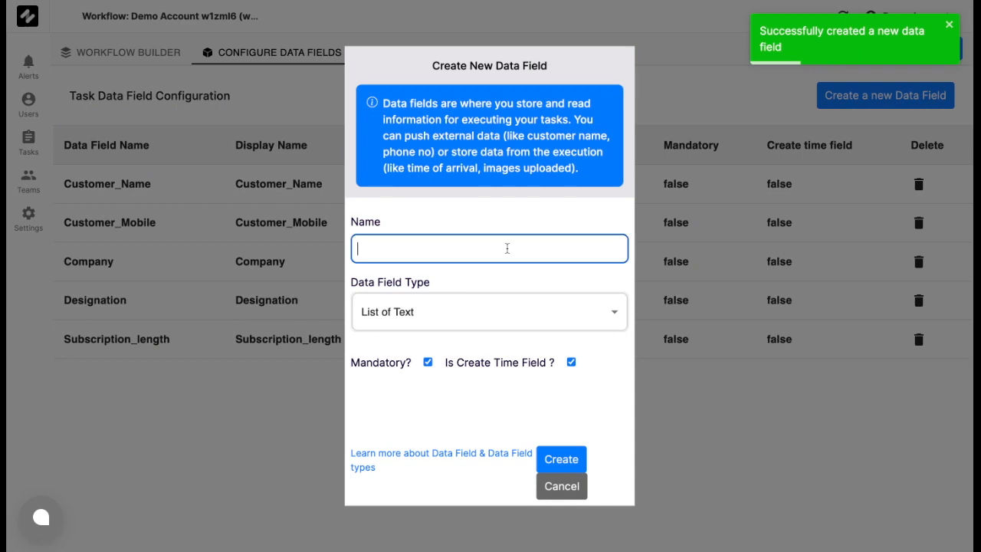
left_click(495, 243)
type("Signature")
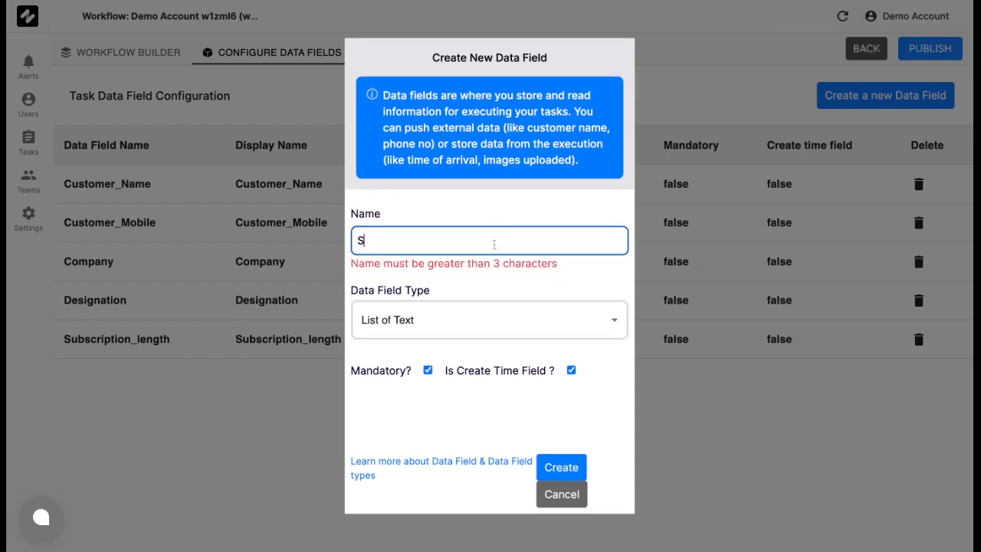
left_click(491, 310)
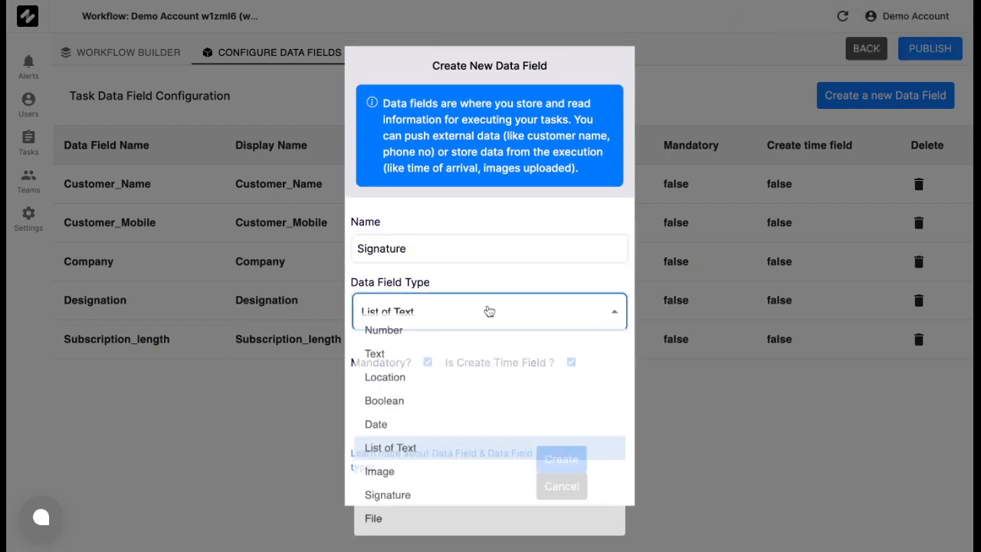
left_click(430, 500)
left_click(571, 362)
left_click(428, 362)
left_click(562, 460)
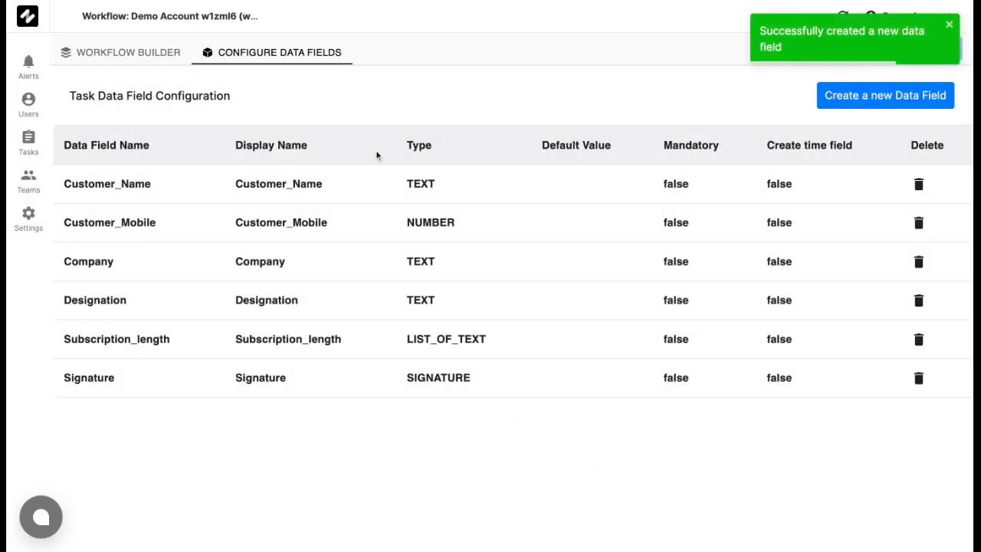
- In Product Details, make the Subscription Length dropdown write to task.data.Subscription_length
left_click(151, 54)
left_click(408, 271)
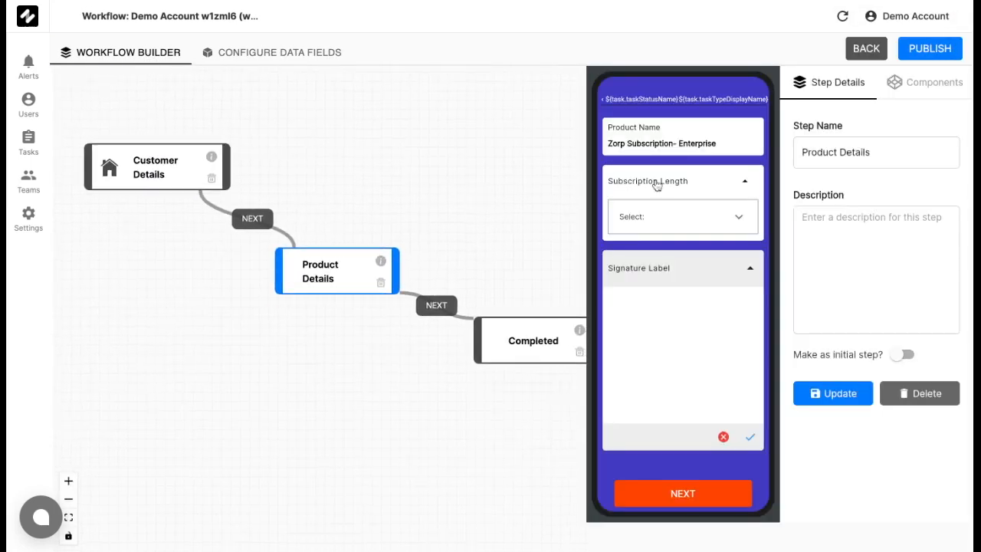
left_click(701, 180)
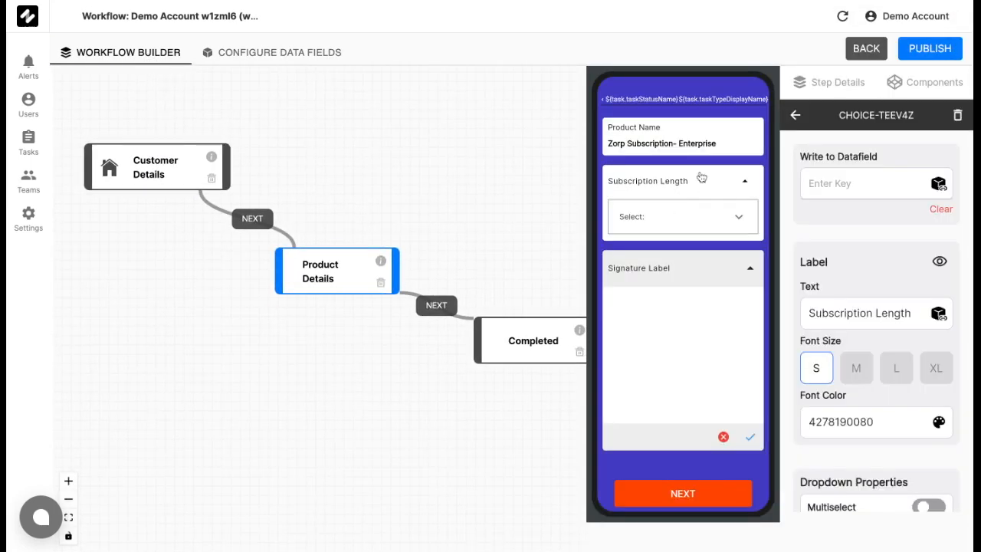
left_click(941, 185)
left_click(795, 215)
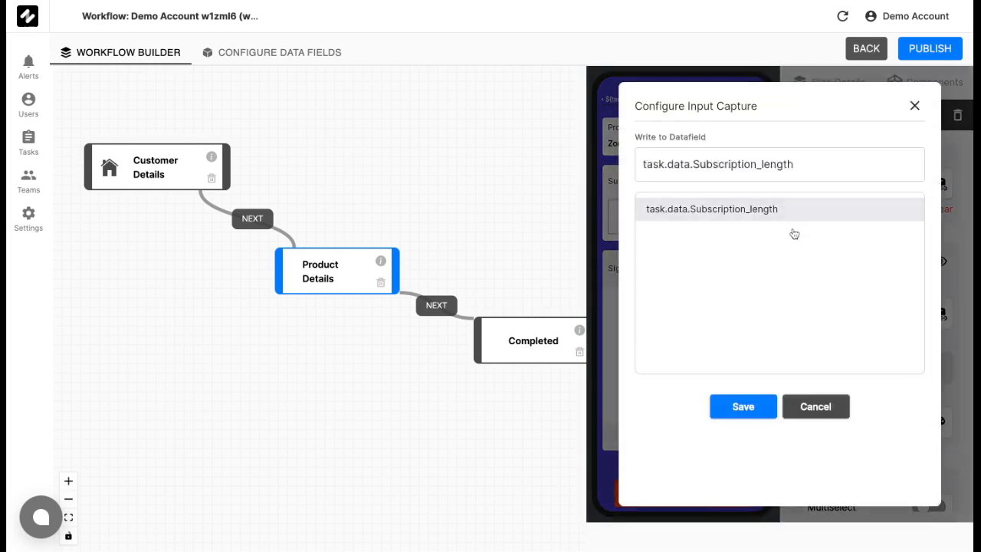
left_click(743, 407)
- Make the signature pad write to task.data.Signature, then open the Completed step
left_click(700, 281)
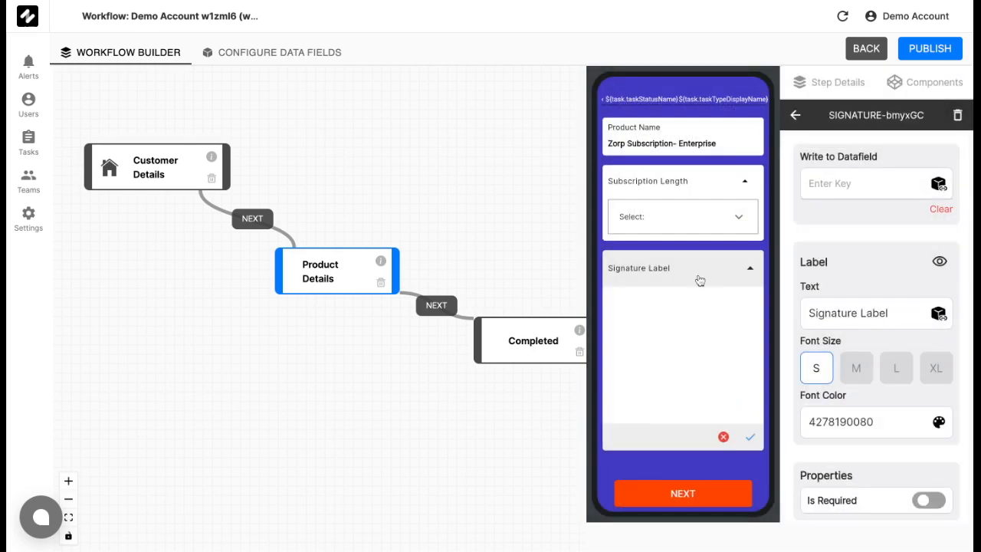
left_click(941, 186)
left_click(739, 210)
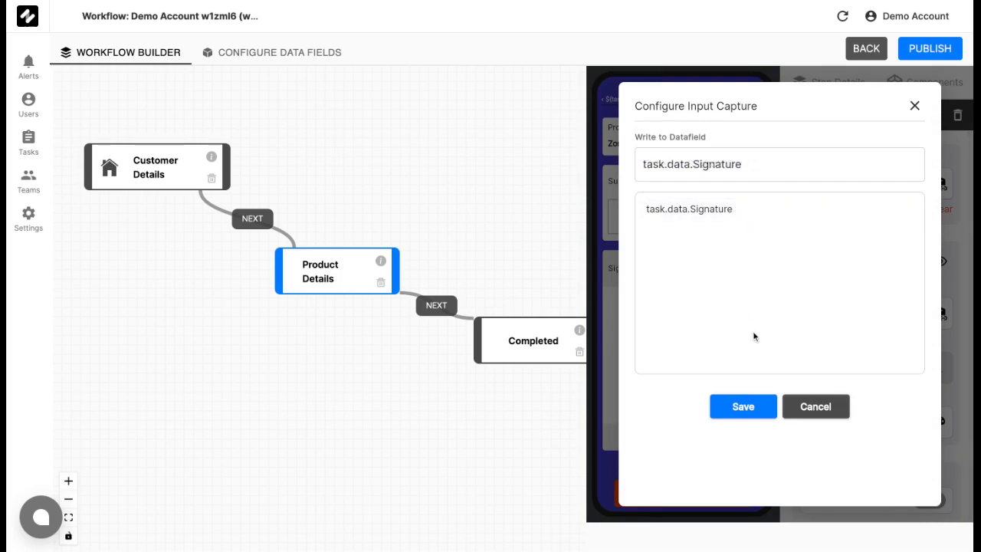
left_click(743, 407)
left_click_drag(531, 392, 486, 390)
left_click(490, 339)
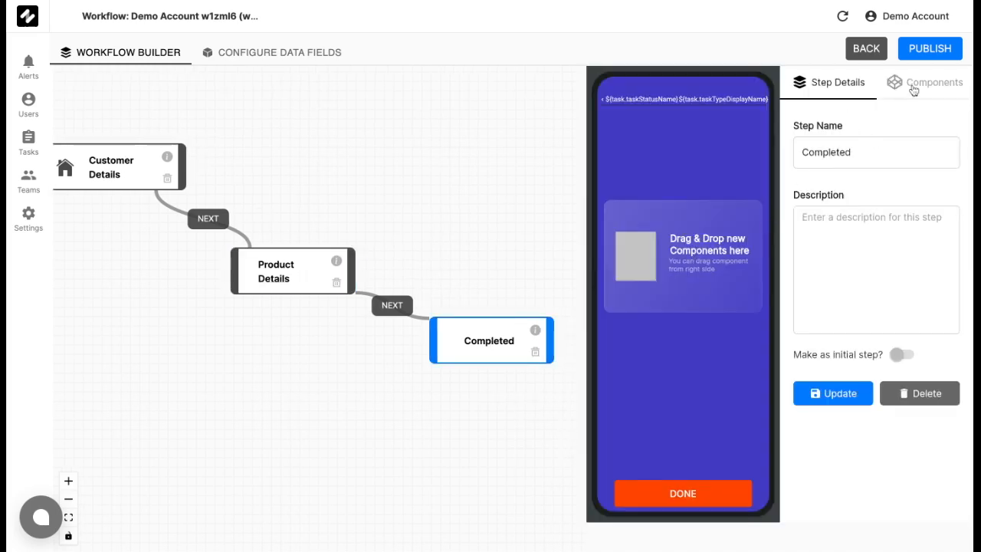
- Add a Text component to Completed with label 'Well done' and text 'Good Job with your Sale!'
left_click(913, 86)
left_click_drag(854, 147, 683, 245)
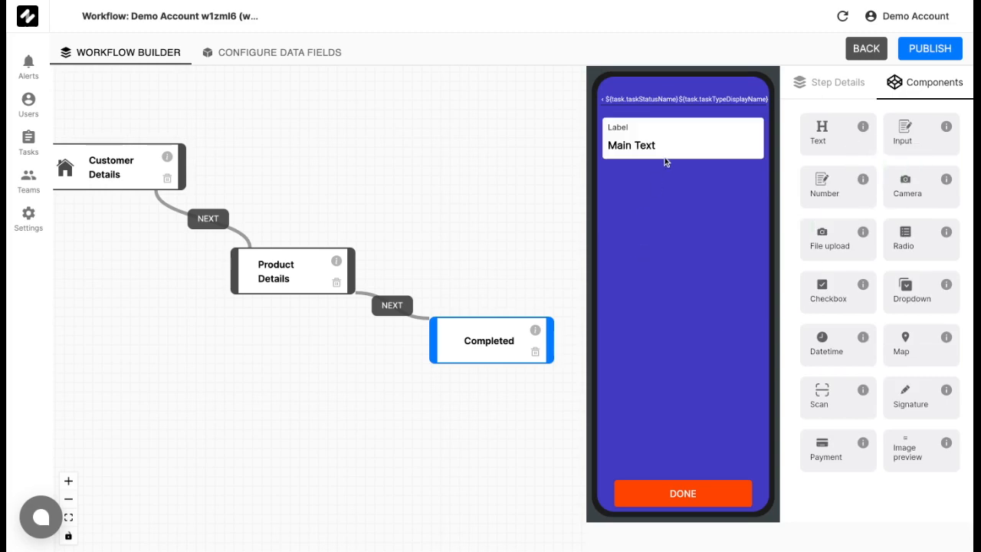
left_click(694, 126)
left_click_drag(839, 228, 758, 228)
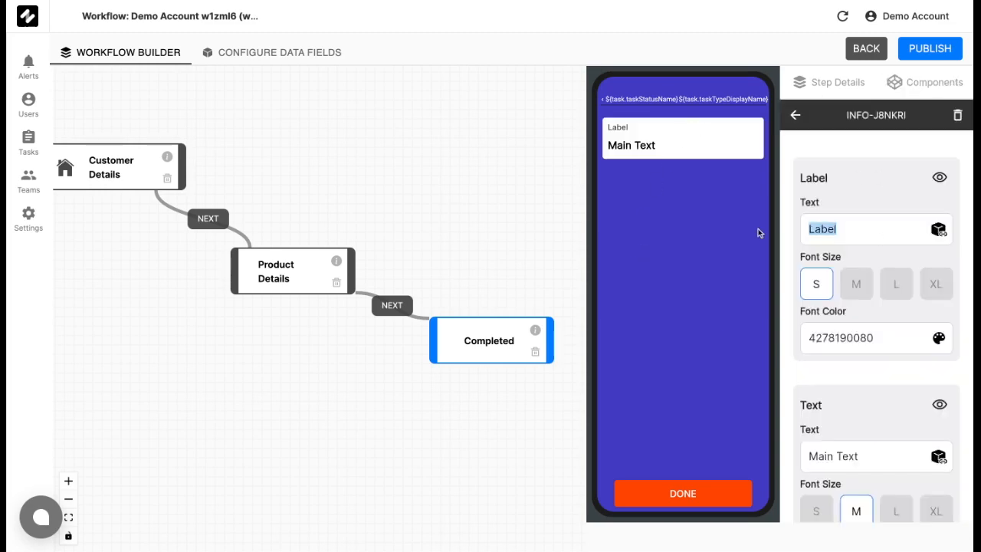
type("Well done")
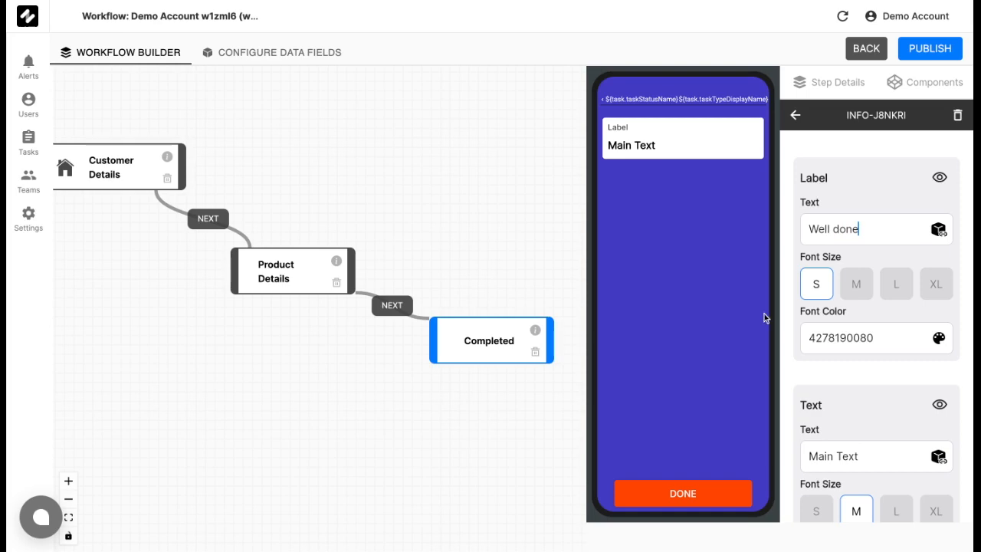
key("ctrl+a")
key("BackSpace")
type("Good Jon")
key("BackSpace")
type("b with your Sale!")
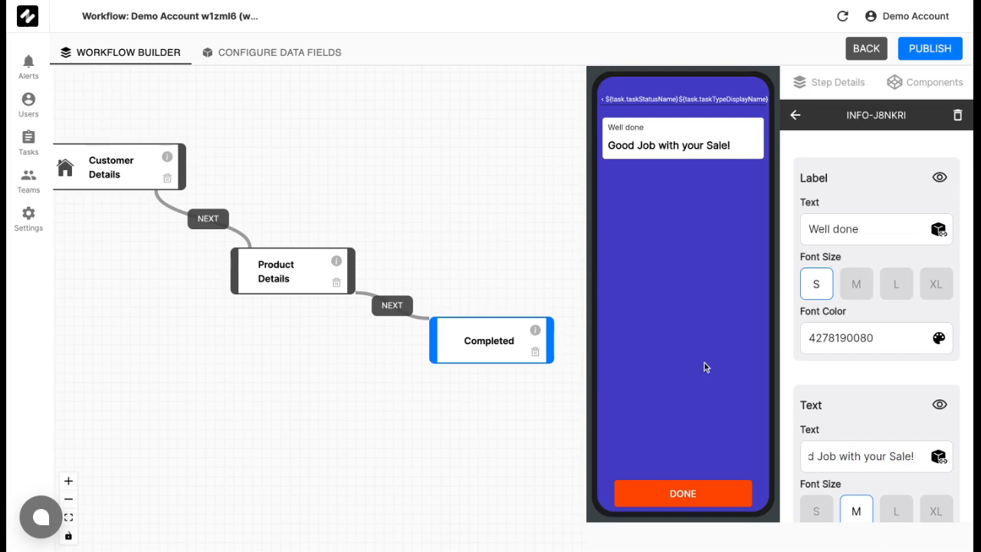
left_click(537, 233)
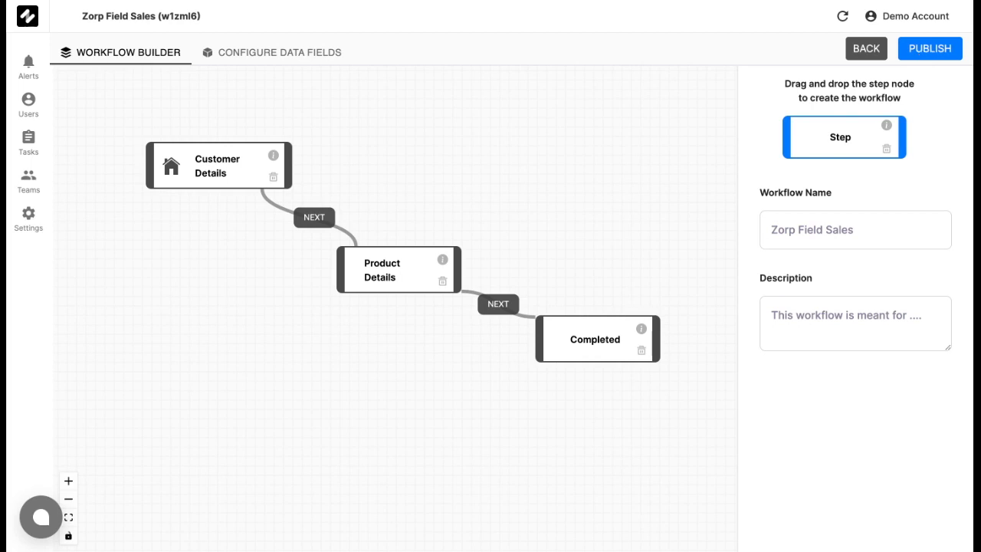
- Publish the Zorp Field Sales workflow and begin creating a new task from the Tasks list
left_click(917, 57)
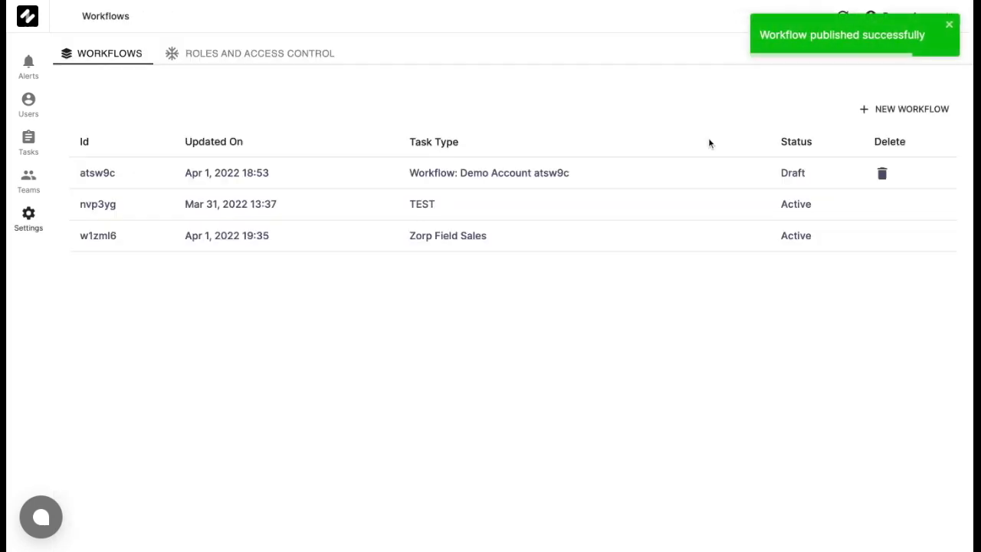
left_click(950, 28)
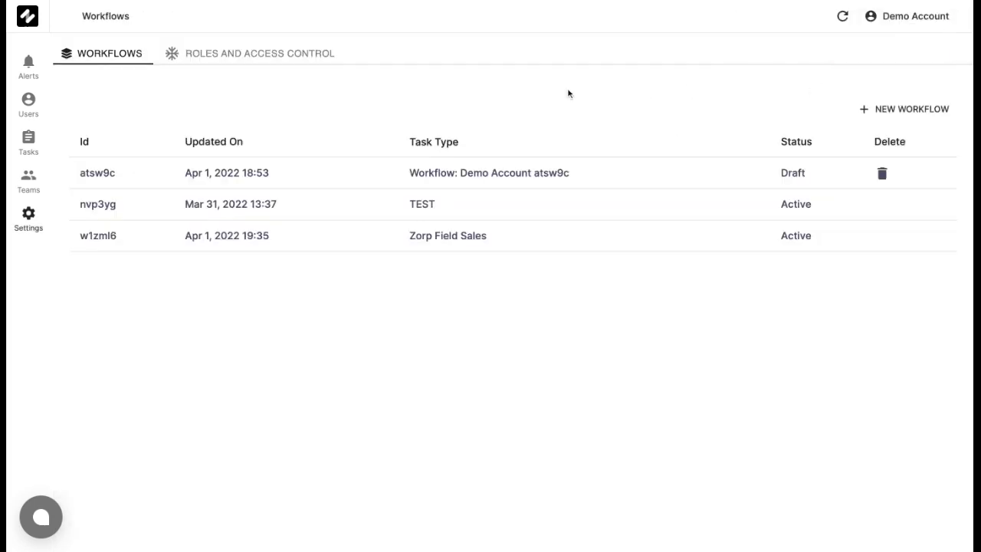
left_click(29, 143)
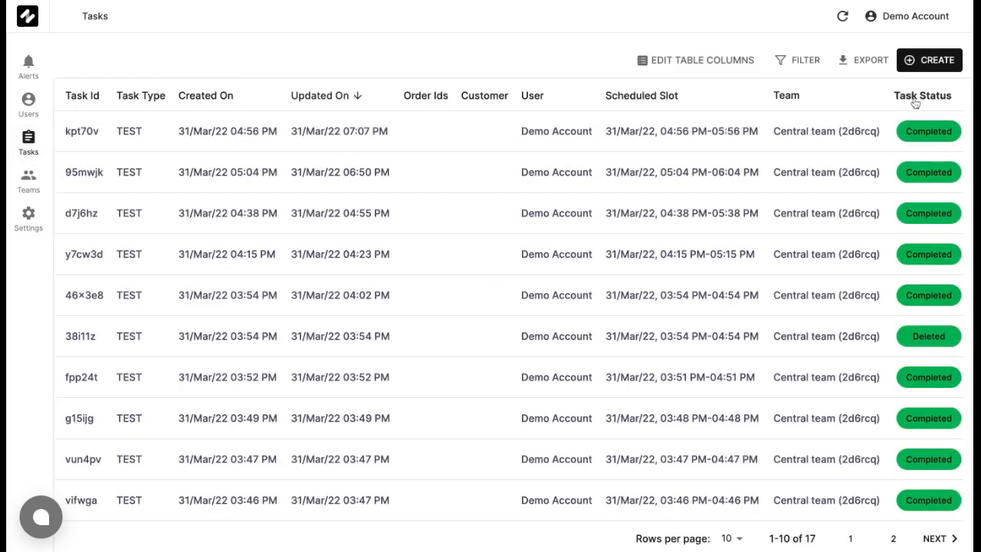
left_click(929, 60)
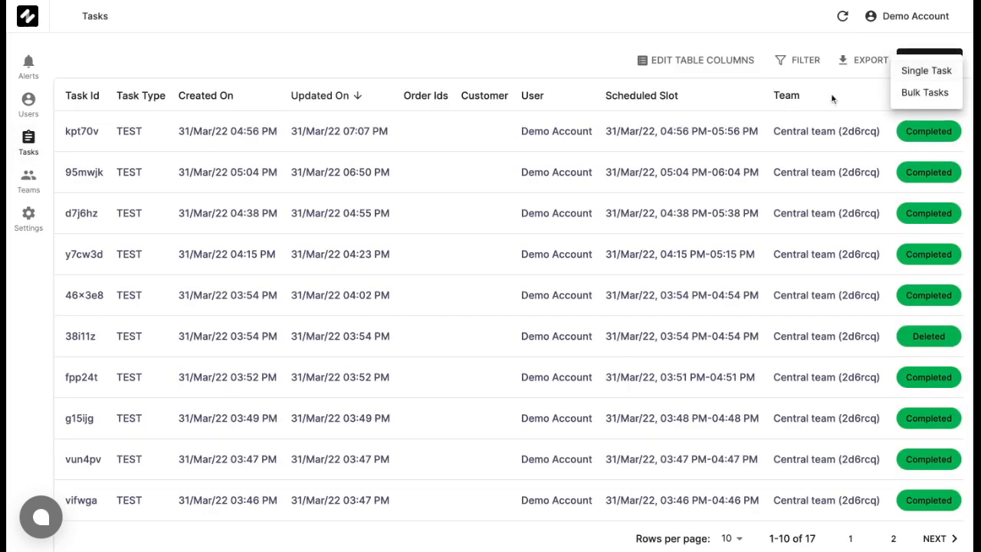
- Create a single Zorp Field Sales task for Central team
left_click(930, 73)
left_click(450, 126)
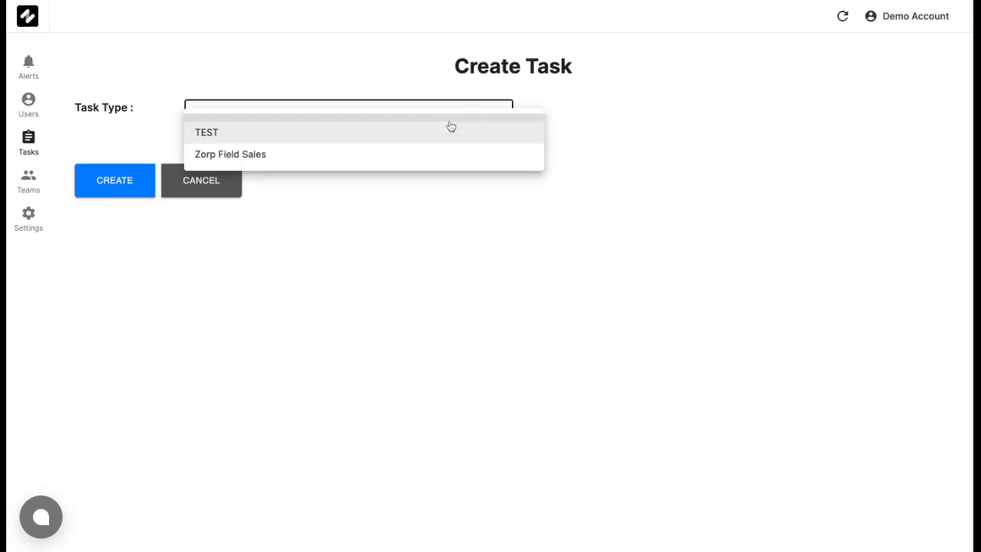
left_click(375, 157)
left_click(256, 218)
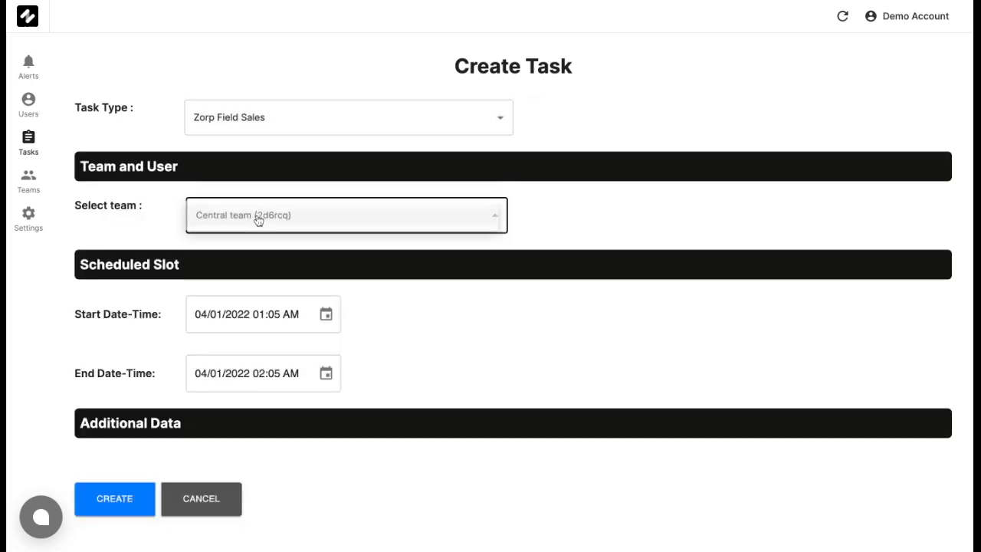
left_click(258, 217)
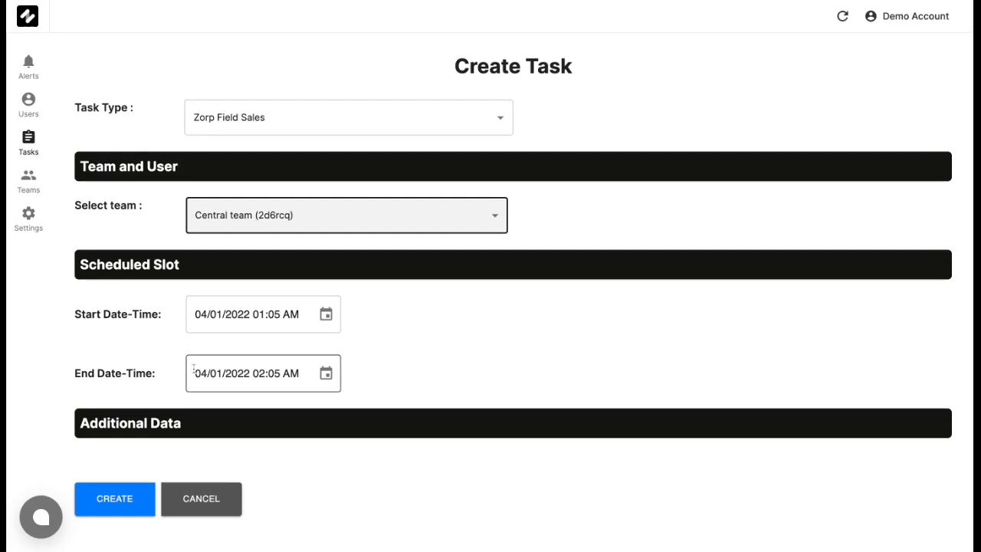
left_click(126, 497)
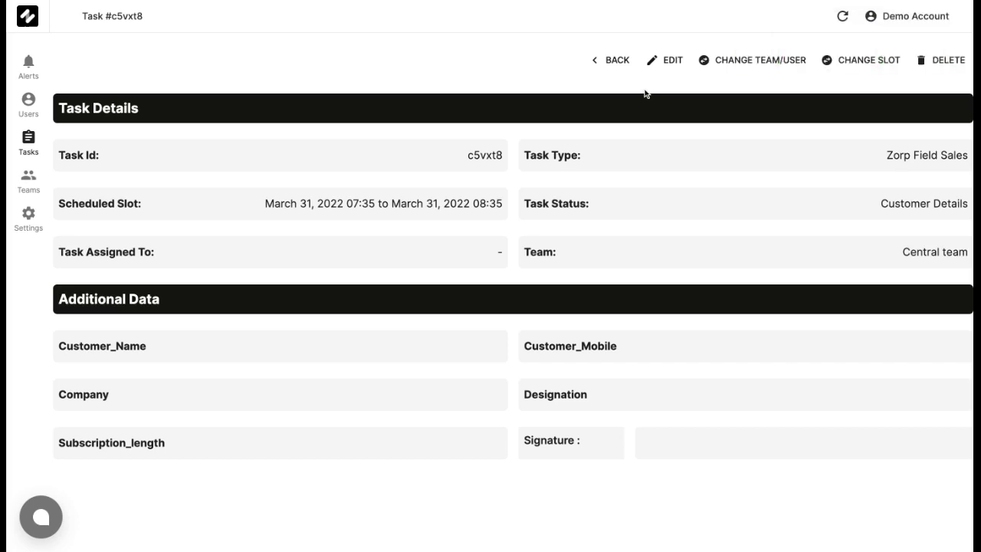
- Assign the new task to the Demo Account user
left_click(744, 68)
left_click(539, 322)
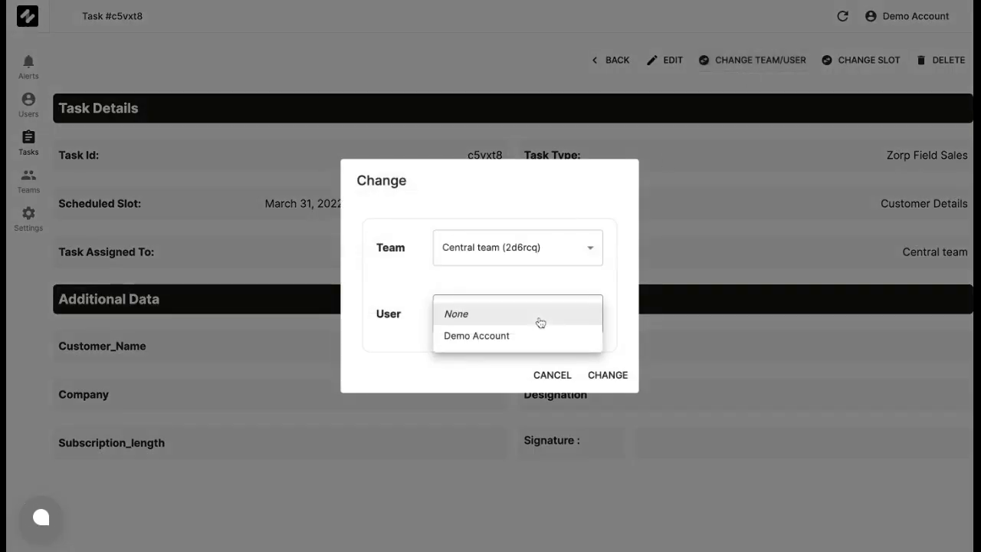
left_click(516, 342)
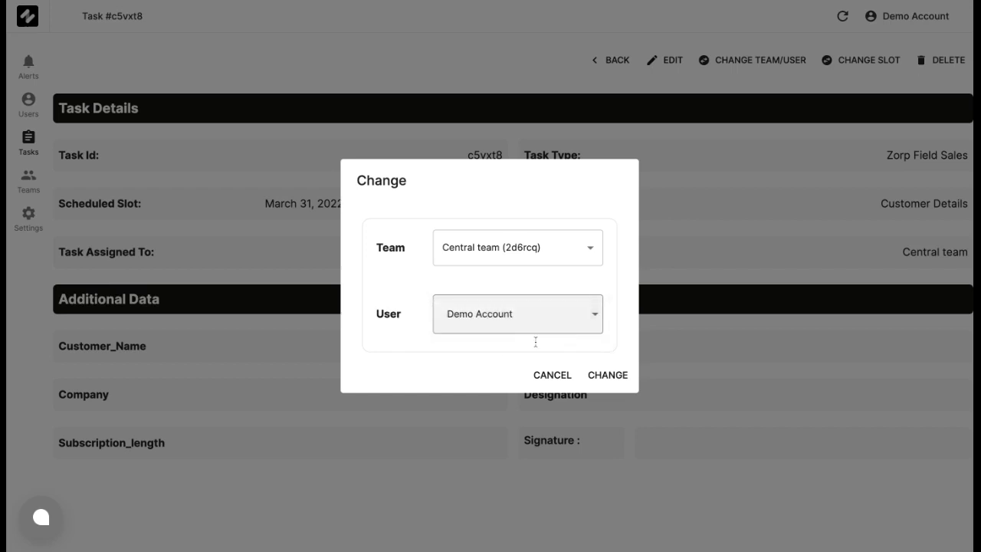
left_click(606, 376)
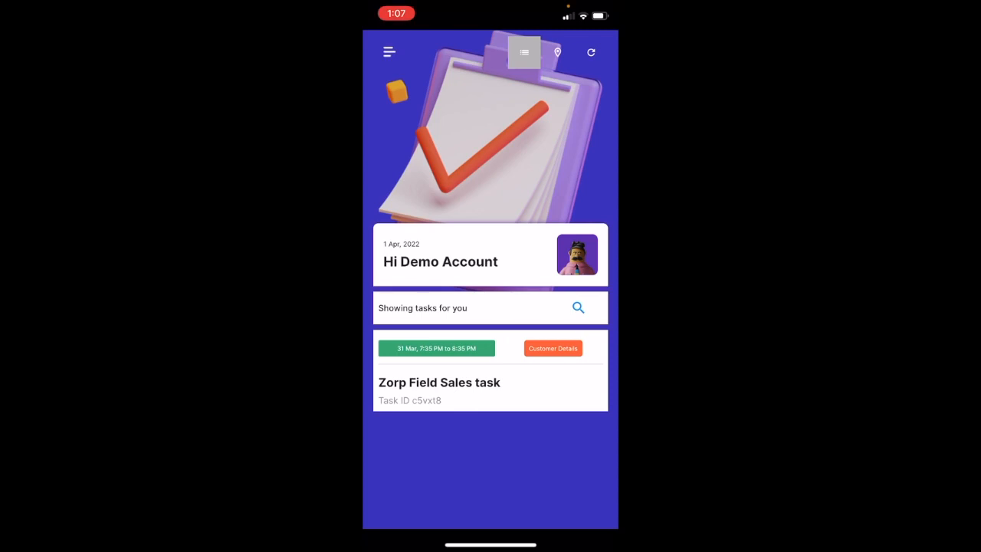
- Open the task, enter the customer's name, mobile number, company HCL Tech and designation Product Manager, and submit
left_click(552, 348)
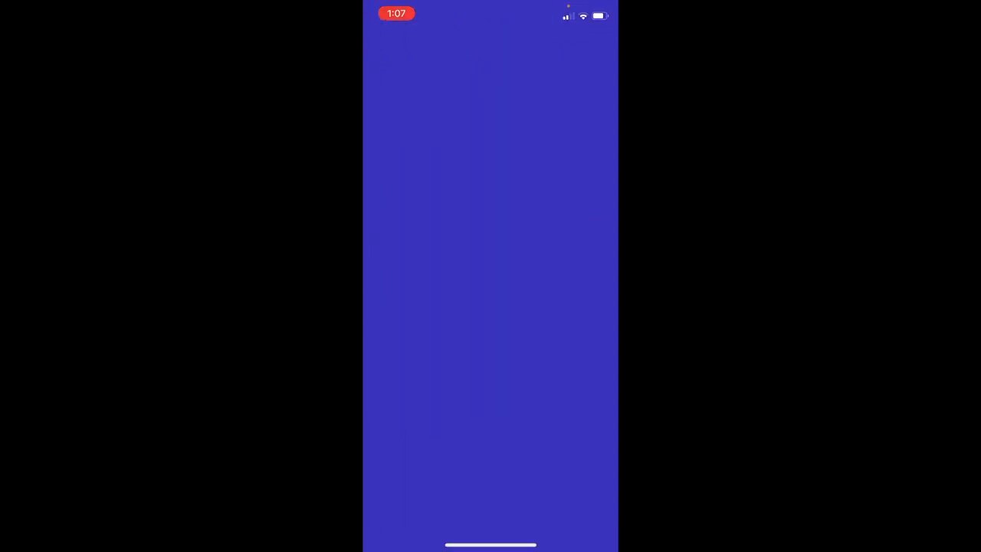
left_click(491, 134)
type("Afrid")
left_click(490, 235)
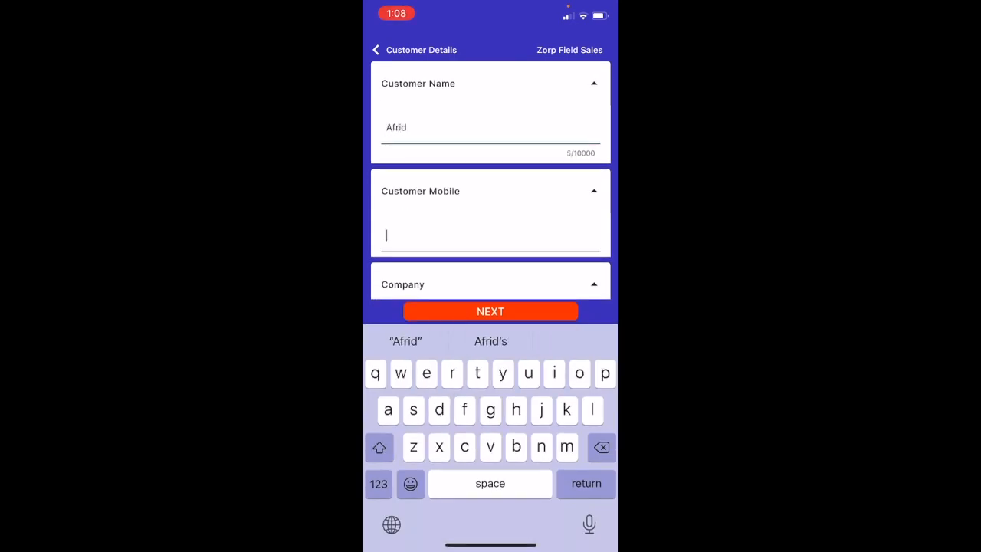
scroll(491, 230, "down", 1)
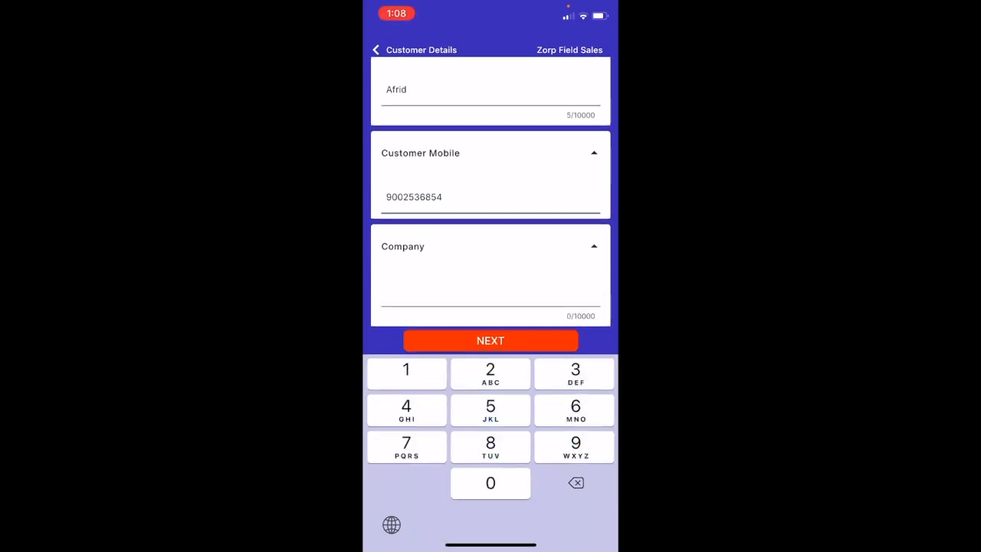
left_click(491, 276)
type("HCL Tech")
scroll(490, 230, "down", 1)
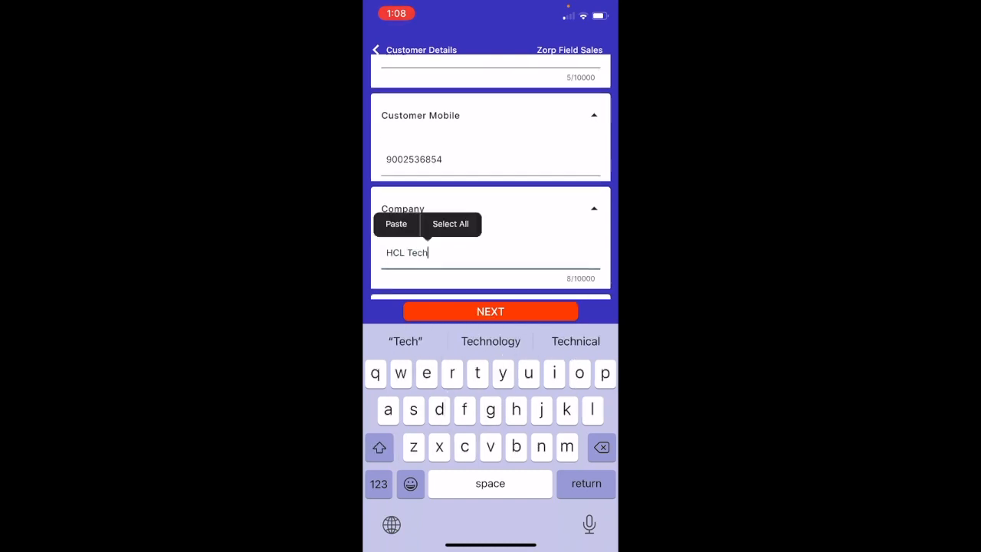
left_click(490, 279)
type("Product Manager")
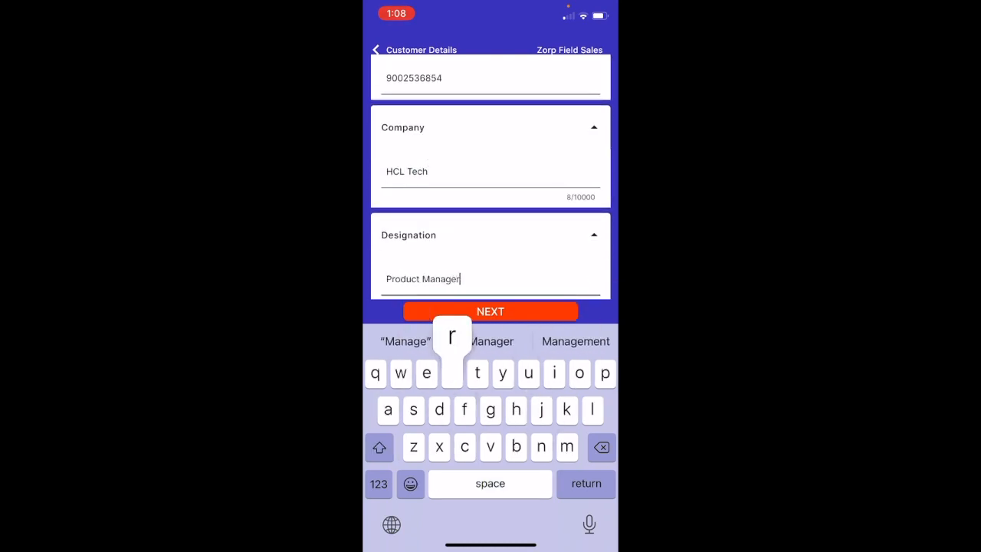
left_click(490, 311)
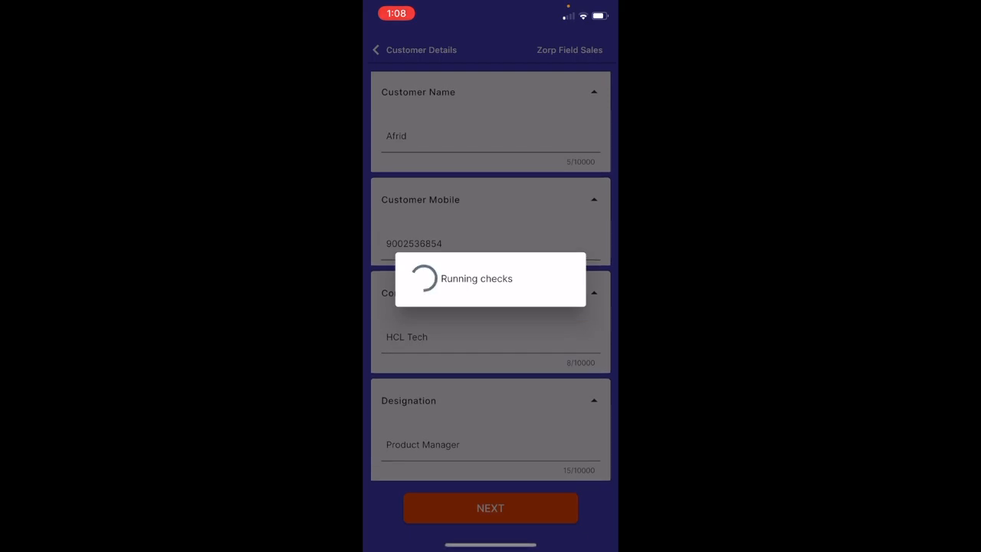
- Choose 3 months, draw and save the customer's signature, submit the task and return home
left_click(490, 201)
left_click(396, 307)
left_click(490, 200)
mouse_move(404, 381)
left_mouse_down()
mouse_move(415, 365)
mouse_move(522, 369)
mouse_move(580, 293)
left_mouse_up()
left_click(595, 460)
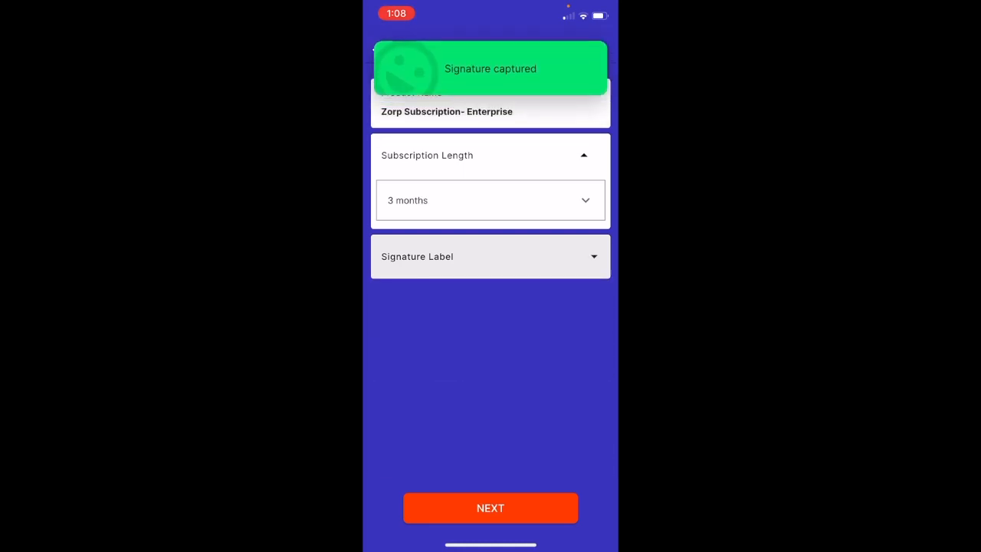
left_click(491, 509)
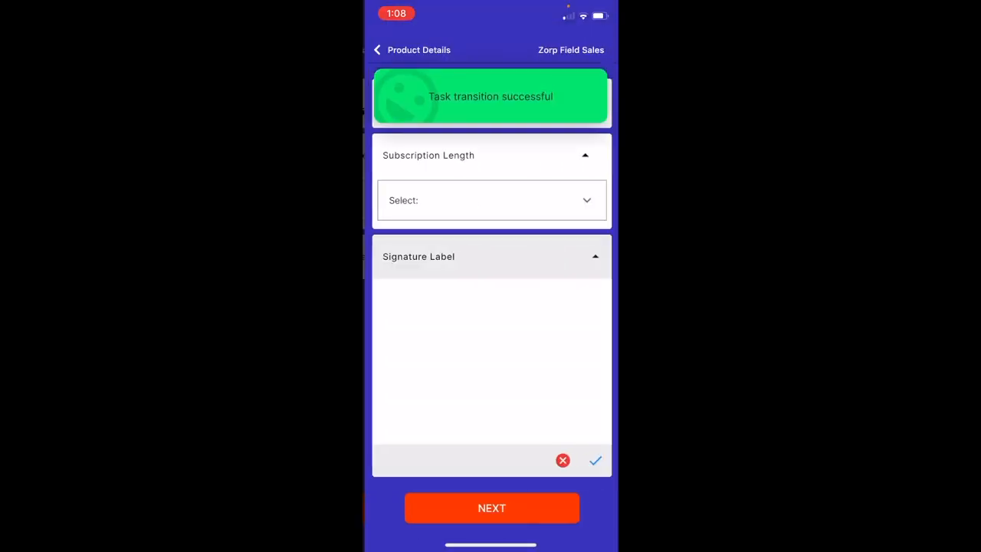
left_click(490, 509)
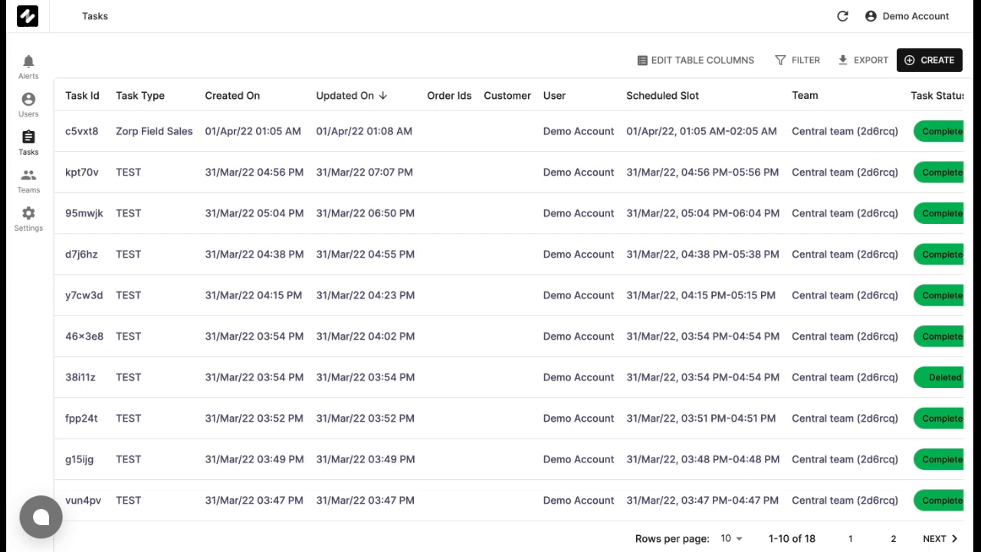
left_click(467, 132)
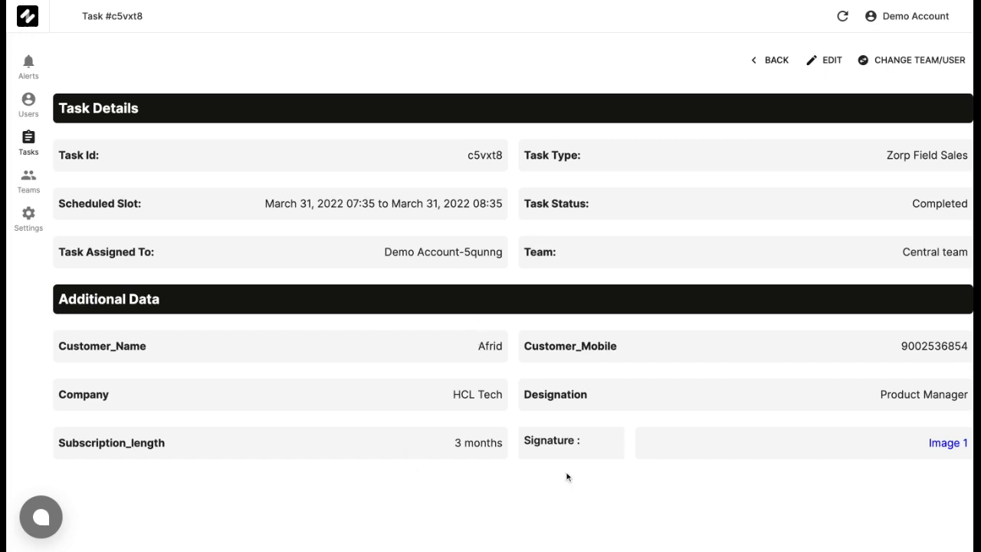
left_click(775, 60)
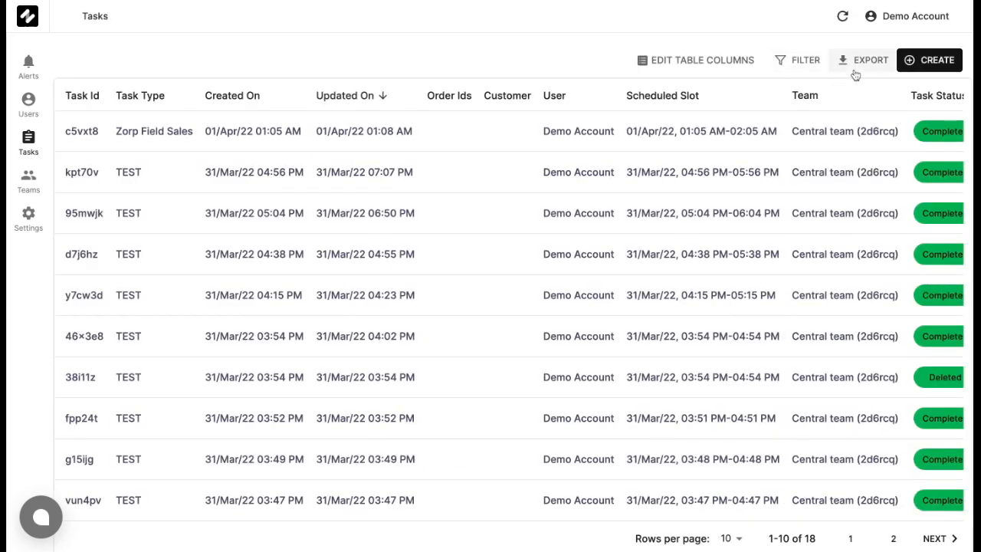